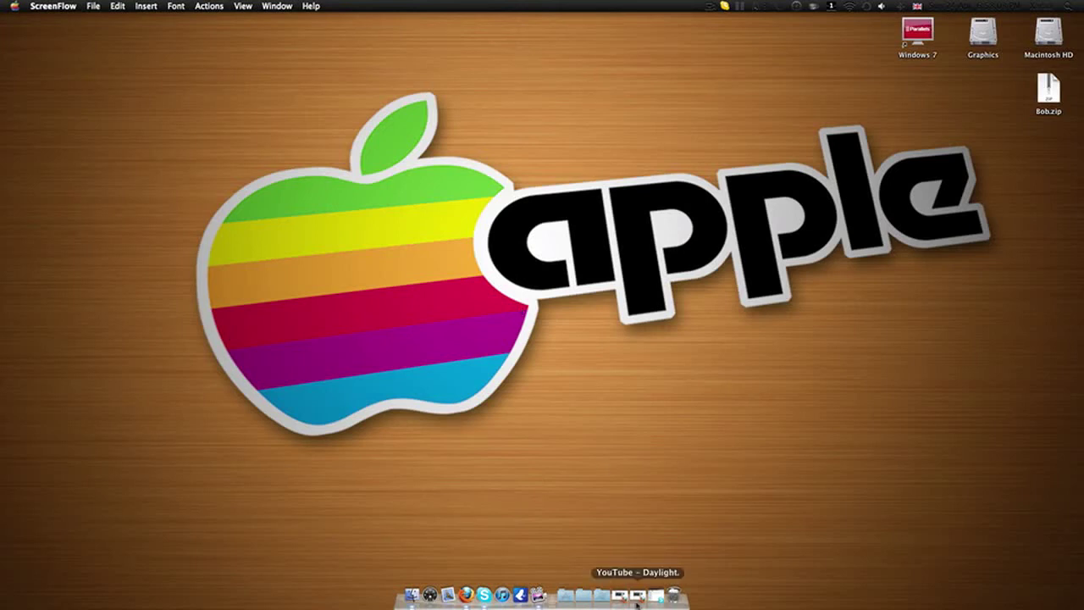
Play the Daylight YouTube video with the volume raised, pause at 0:24, then minimize the browser.
{"action": "left_click", "coordinate": [636, 597]}
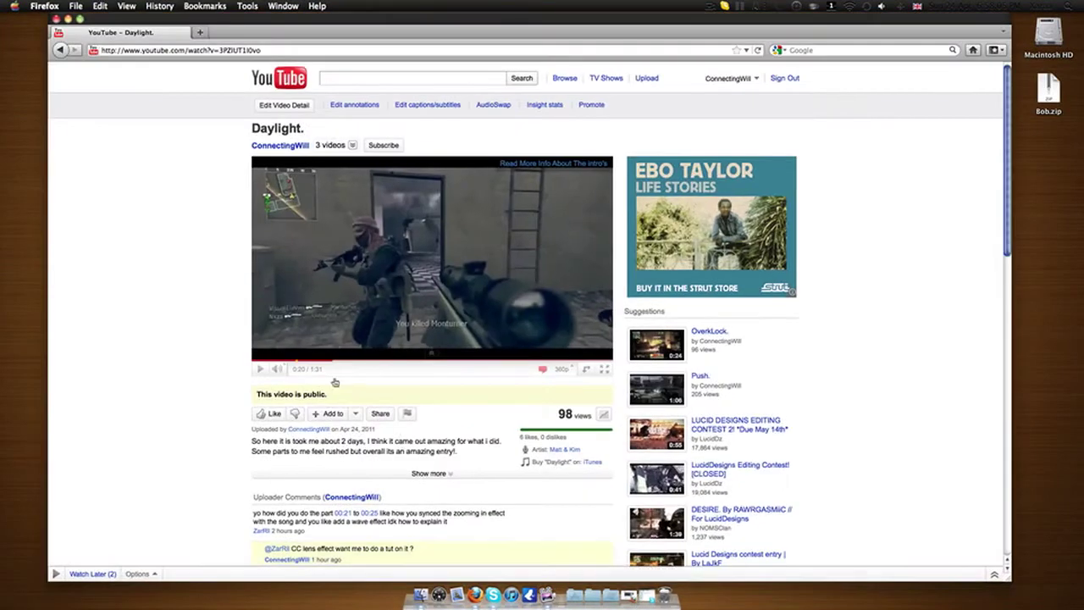
{"action": "key", "text": "XF86AudioRaiseVolume"}
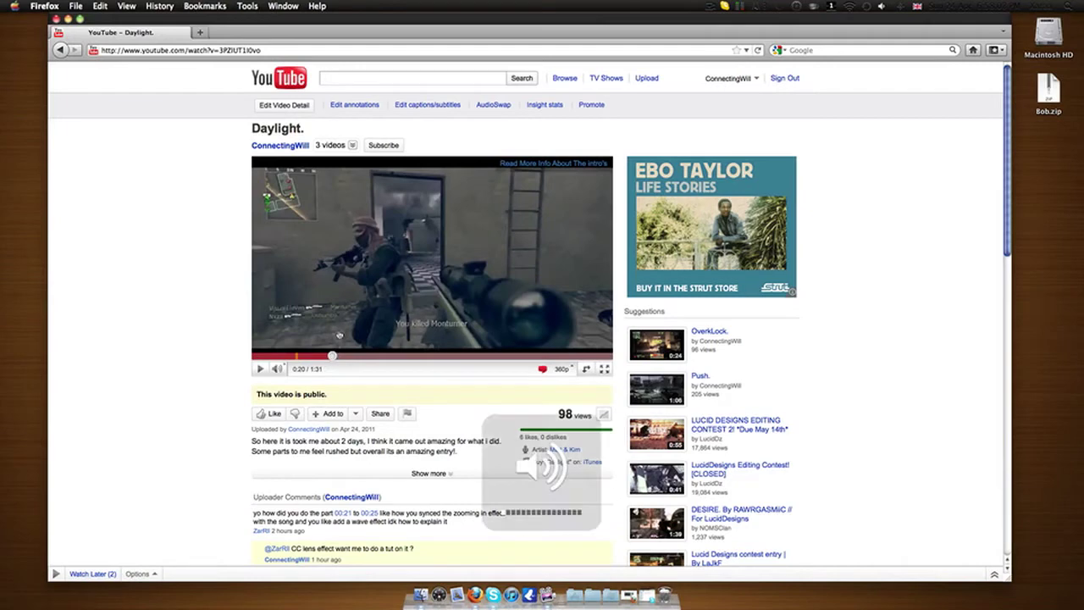
{"action": "left_click", "coordinate": [356, 267]}
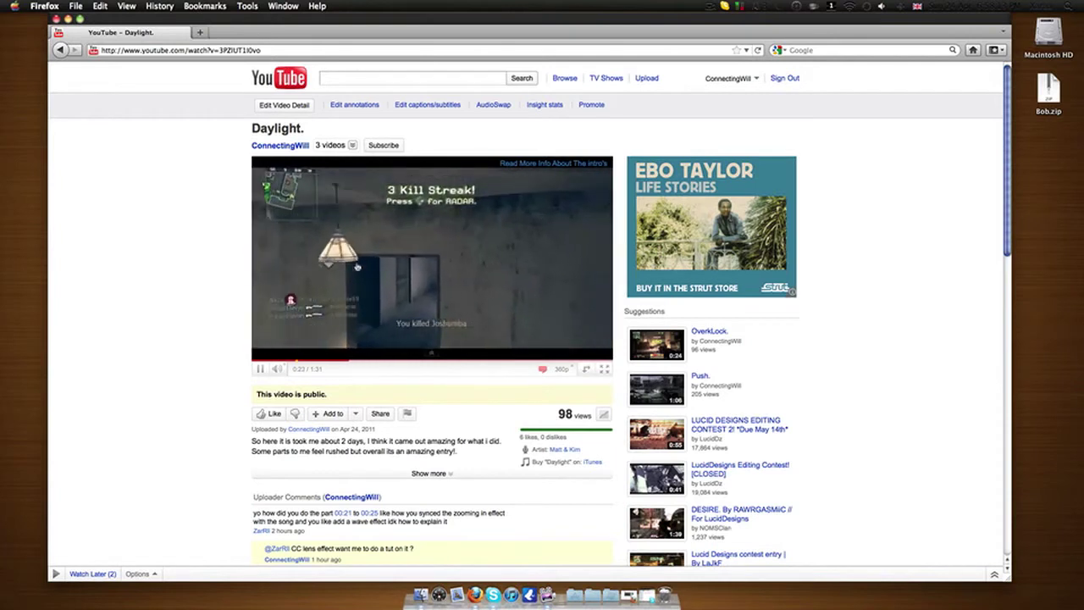
{"action": "left_click", "coordinate": [357, 267]}
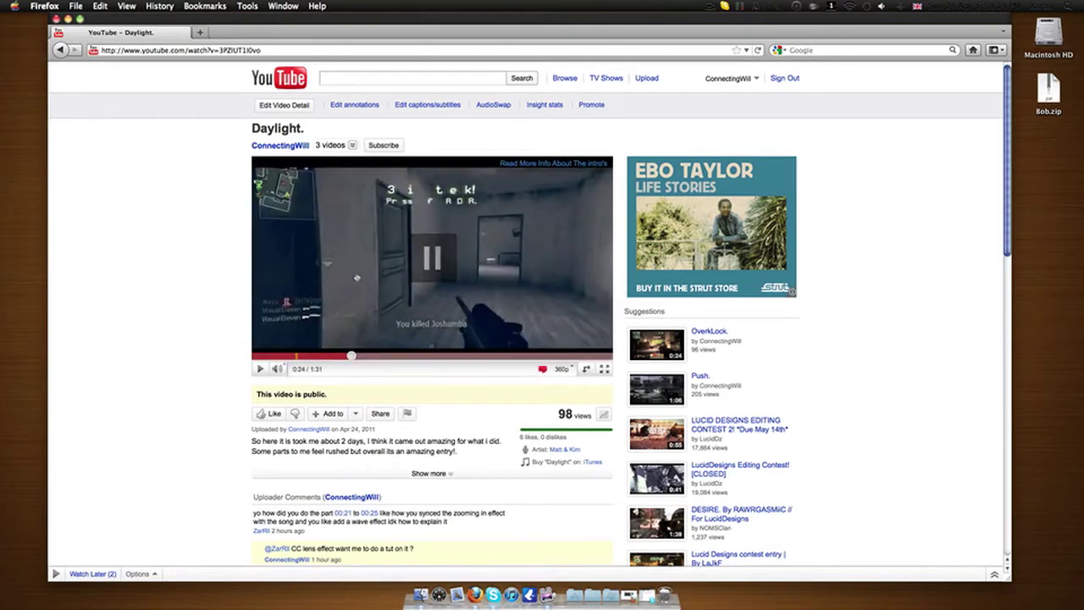
{"action": "left_click", "coordinate": [68, 19]}
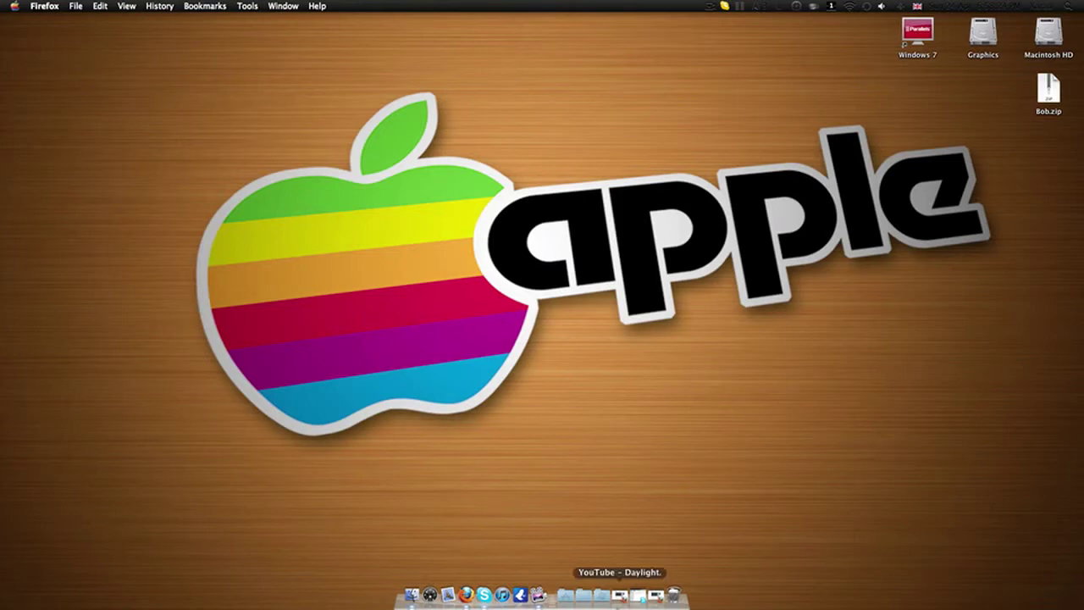
Launch After Effects CS5 from the Applications stack in the Dock.
{"action": "left_click", "coordinate": [566, 597]}
{"action": "left_click", "coordinate": [491, 161]}
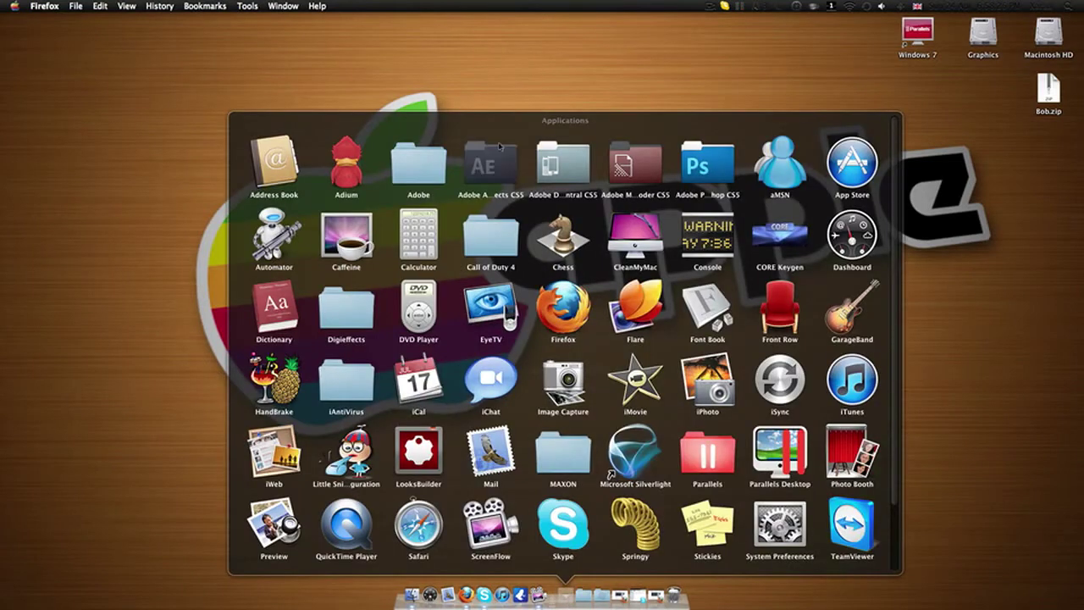
{"action": "left_click", "coordinate": [480, 423]}
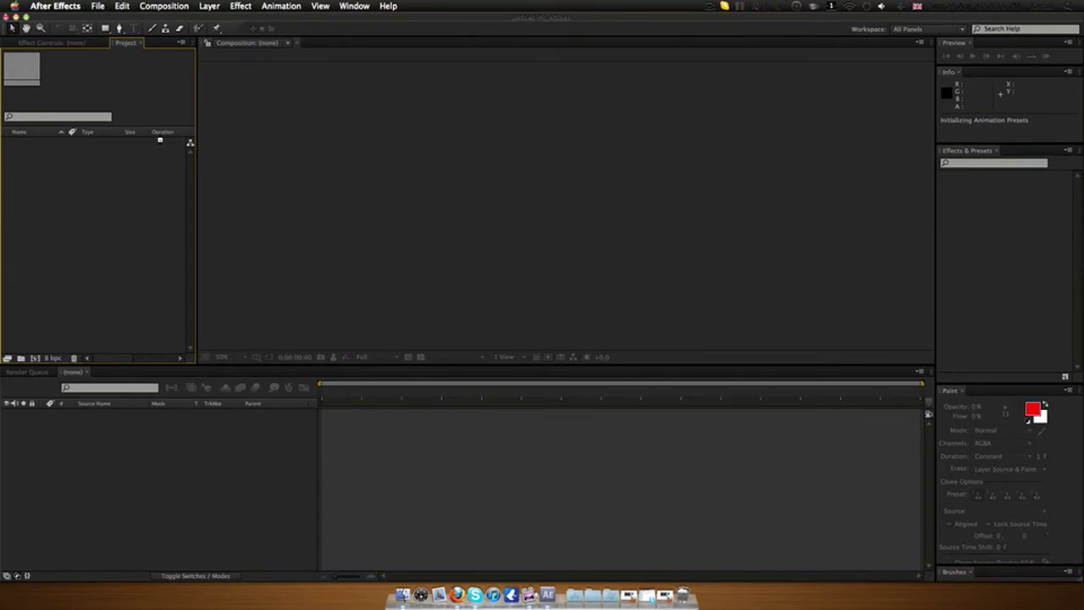
Create a new composition, Comp 1, at 1280×720, 59.94 fps and 0;05;30 long.
{"action": "left_click", "coordinate": [164, 6]}
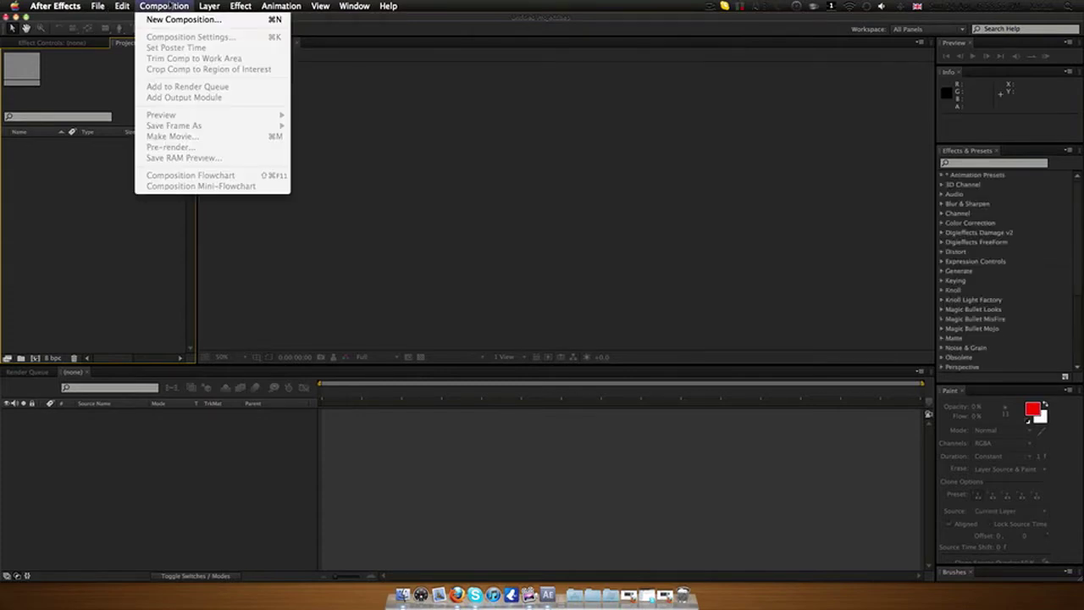
{"action": "left_click", "coordinate": [182, 23]}
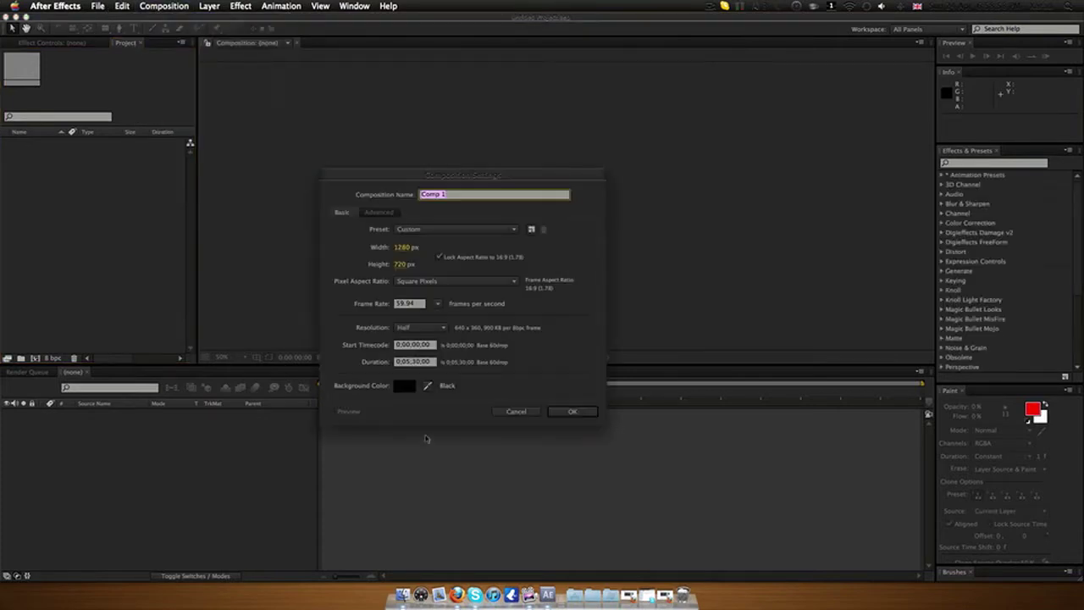
{"action": "left_click", "coordinate": [570, 412]}
Import the MATT AND KIM – DAYLIGHT song from the Music folder.
{"action": "right_click", "coordinate": [100, 165]}
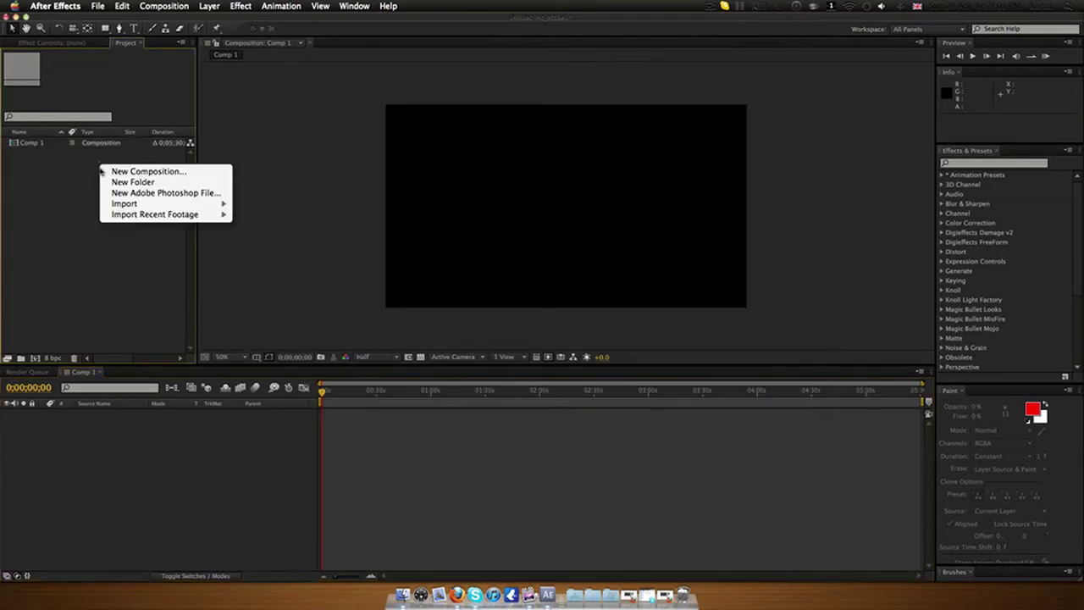
{"action": "mouse_move", "coordinate": [195, 204]}
{"action": "left_click", "coordinate": [302, 205]}
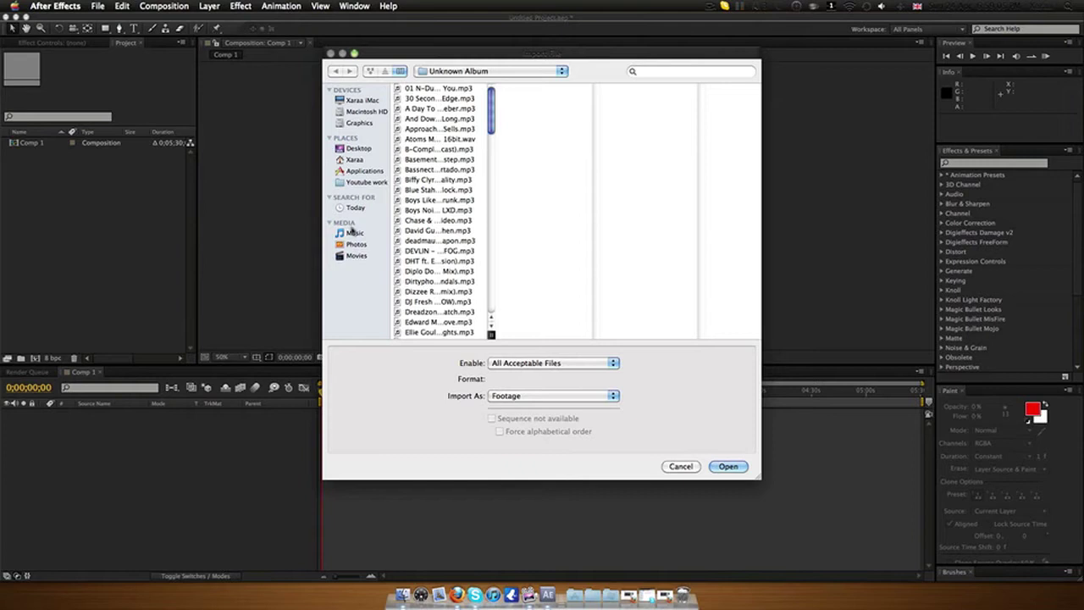
{"action": "left_click", "coordinate": [352, 232]}
{"action": "scroll", "coordinate": [449, 254], "scroll_direction": "down", "scroll_amount": 1}
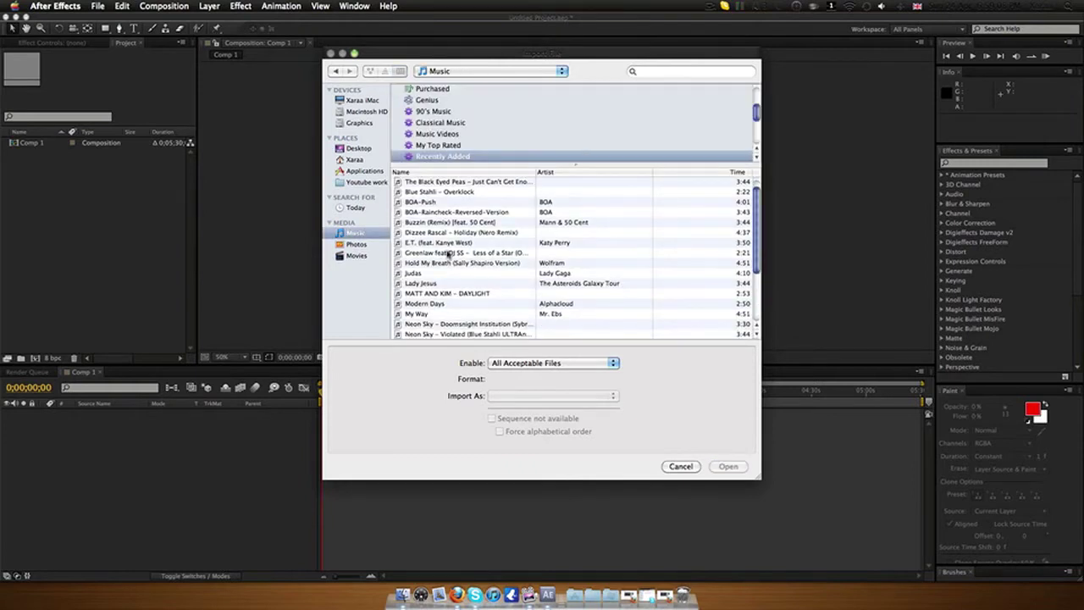
{"action": "double_click", "coordinate": [445, 294]}
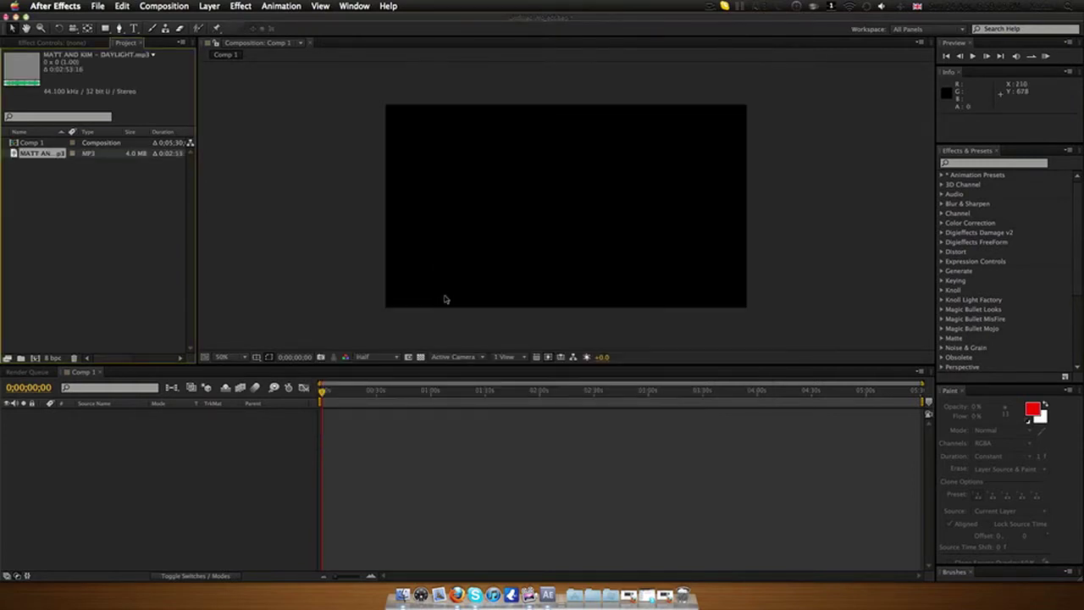
{"action": "right_click", "coordinate": [56, 221]}
{"action": "mouse_move", "coordinate": [81, 263]}
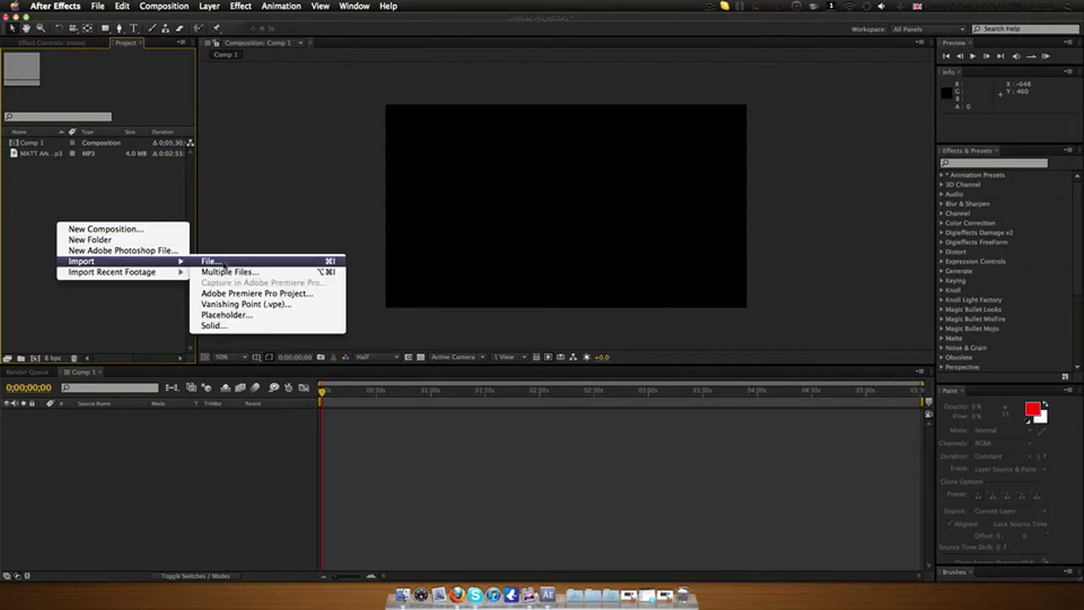
{"action": "left_click", "coordinate": [235, 270]}
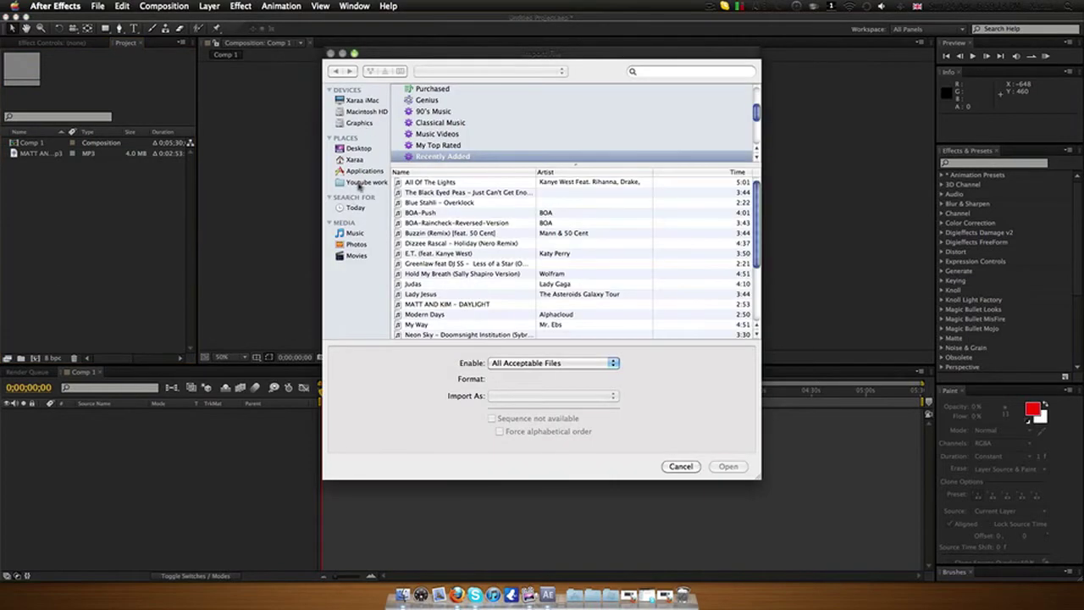
{"action": "left_click", "coordinate": [360, 183]}
{"action": "left_click", "coordinate": [430, 171]}
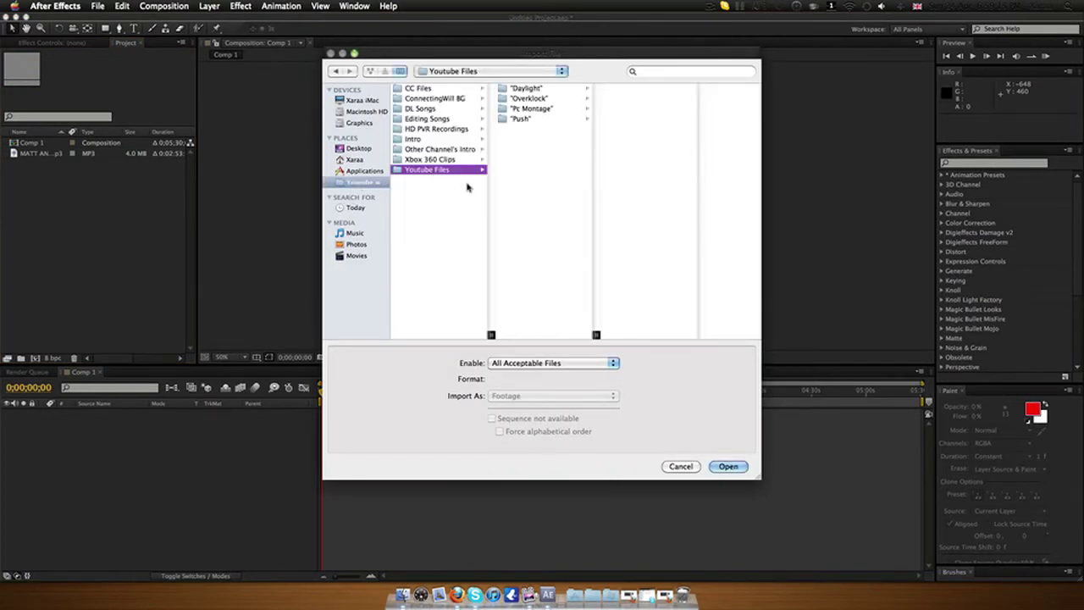
{"action": "left_click", "coordinate": [528, 89]}
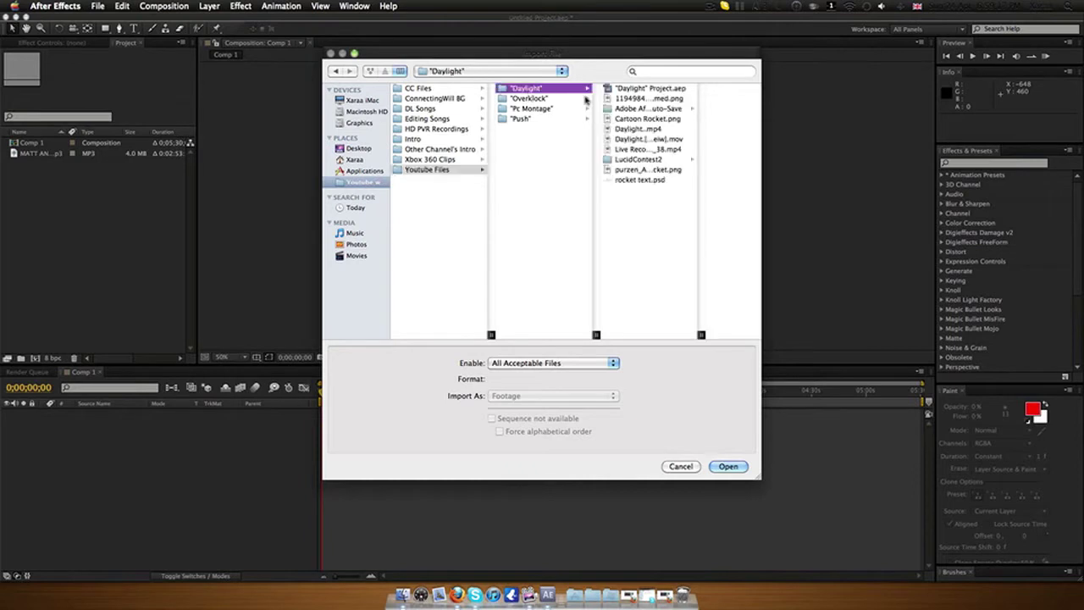
{"action": "left_click", "coordinate": [626, 161]}
{"action": "left_click", "coordinate": [682, 100]}
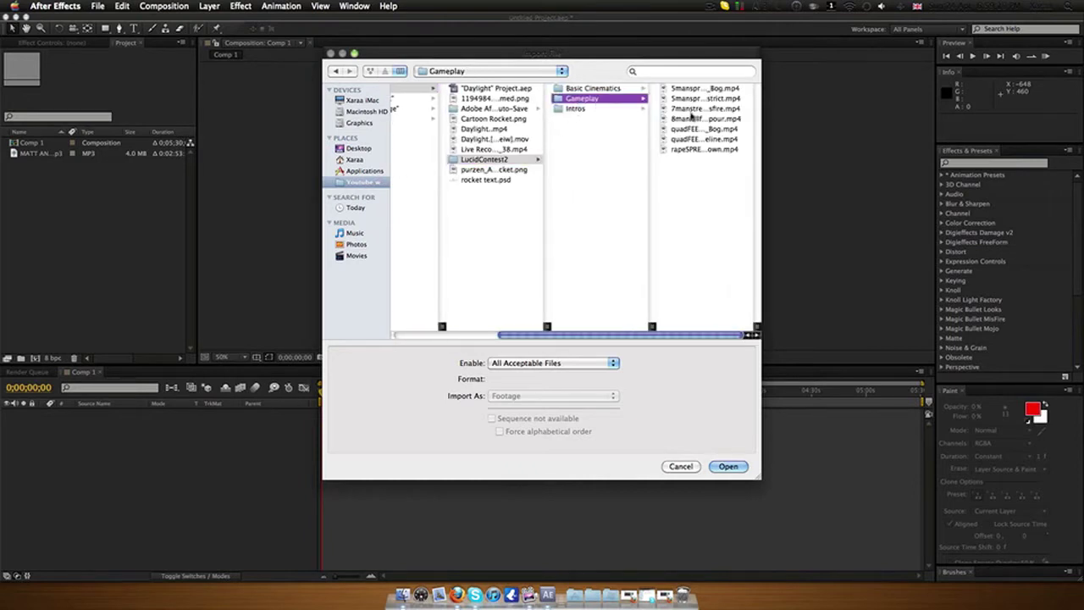
{"action": "left_click", "coordinate": [694, 110]}
{"action": "left_click", "coordinate": [724, 466]}
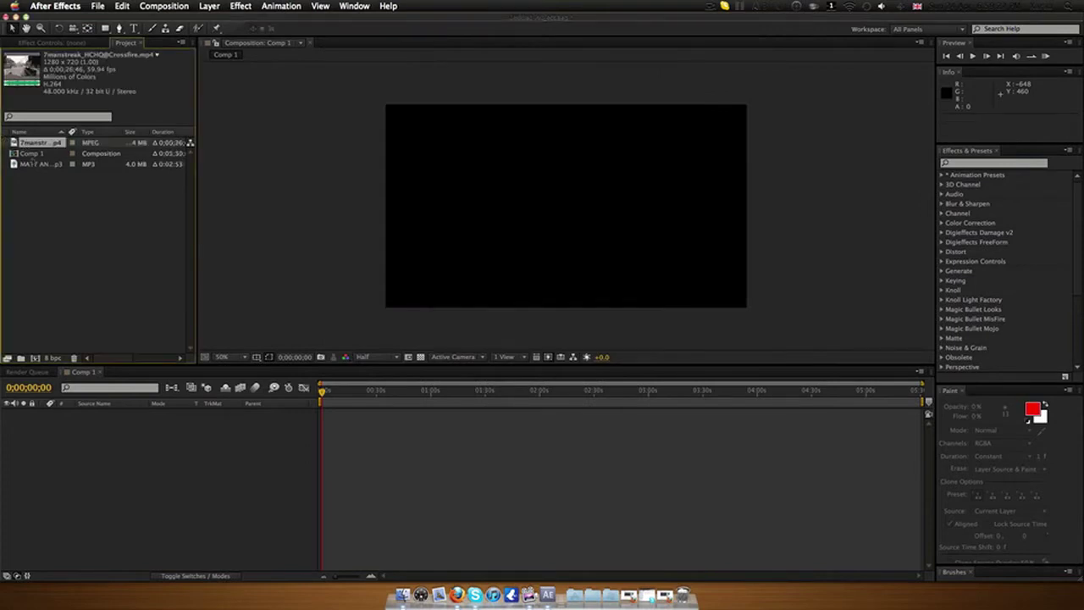
{"action": "left_click", "coordinate": [36, 164]}
Add the Daylight song to Comp 1, reveal its audio waveform and nudge it slightly earlier.
{"action": "left_click_drag", "start_coordinate": [37, 167], "coordinate": [146, 480]}
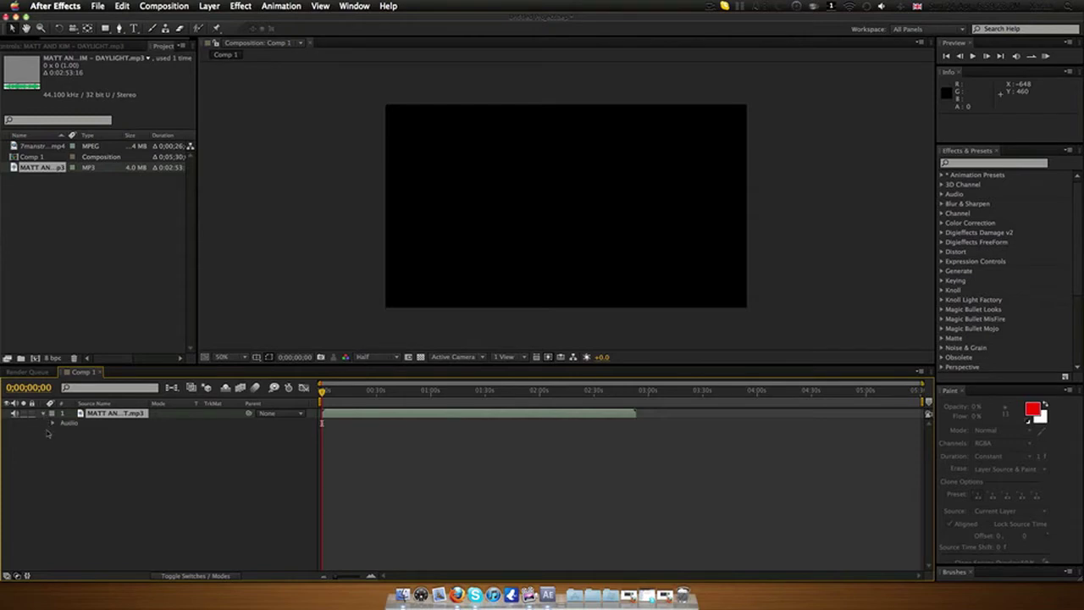
{"action": "left_click", "coordinate": [48, 433]}
{"action": "left_click", "coordinate": [53, 422]}
{"action": "left_click", "coordinate": [61, 442]}
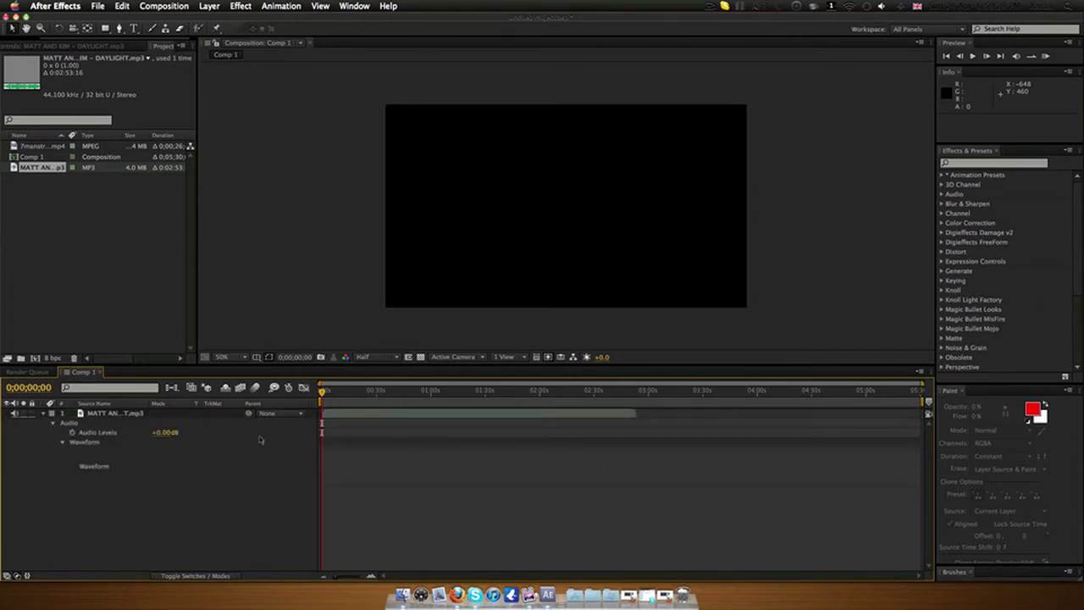
{"action": "left_click_drag", "start_coordinate": [371, 417], "coordinate": [357, 429]}
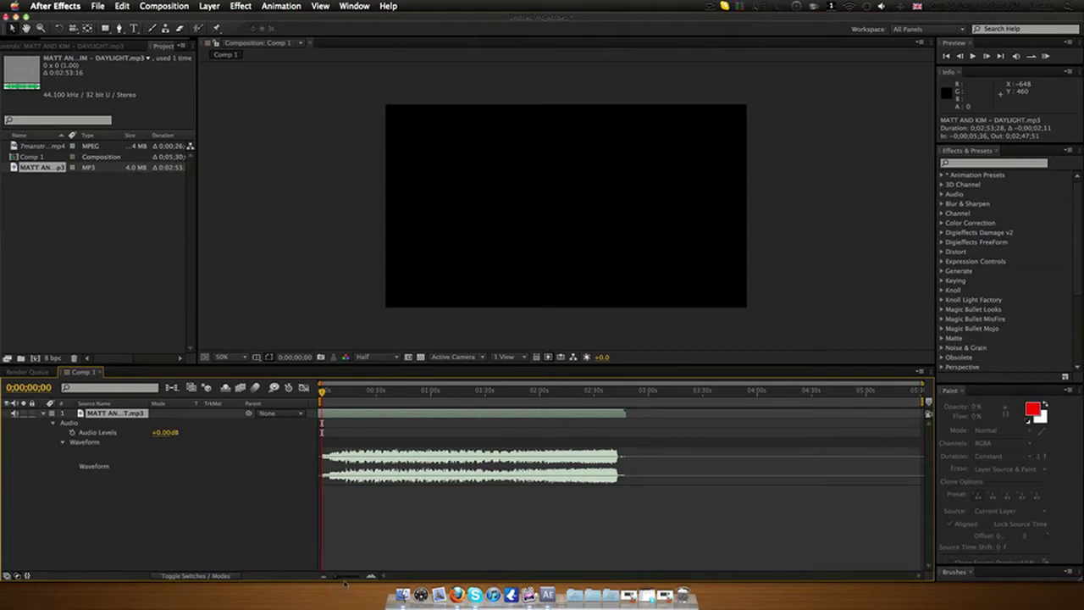
Zoom the timeline, play the song and drop layer markers on the beats up to 0;00;16;34.
{"action": "left_click_drag", "start_coordinate": [343, 580], "coordinate": [360, 578]}
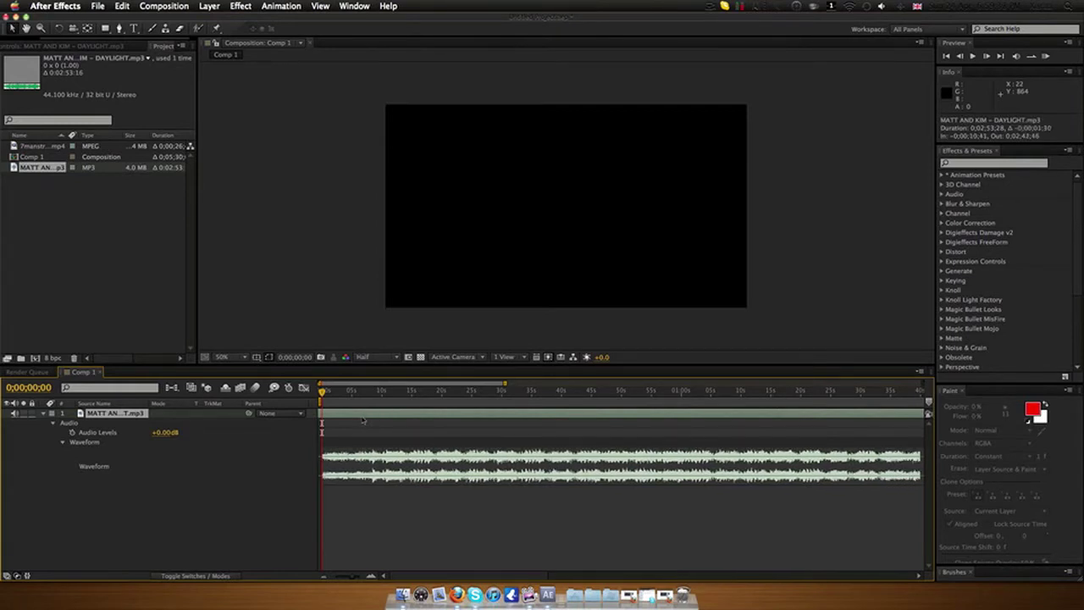
{"action": "left_click", "coordinate": [1048, 56]}
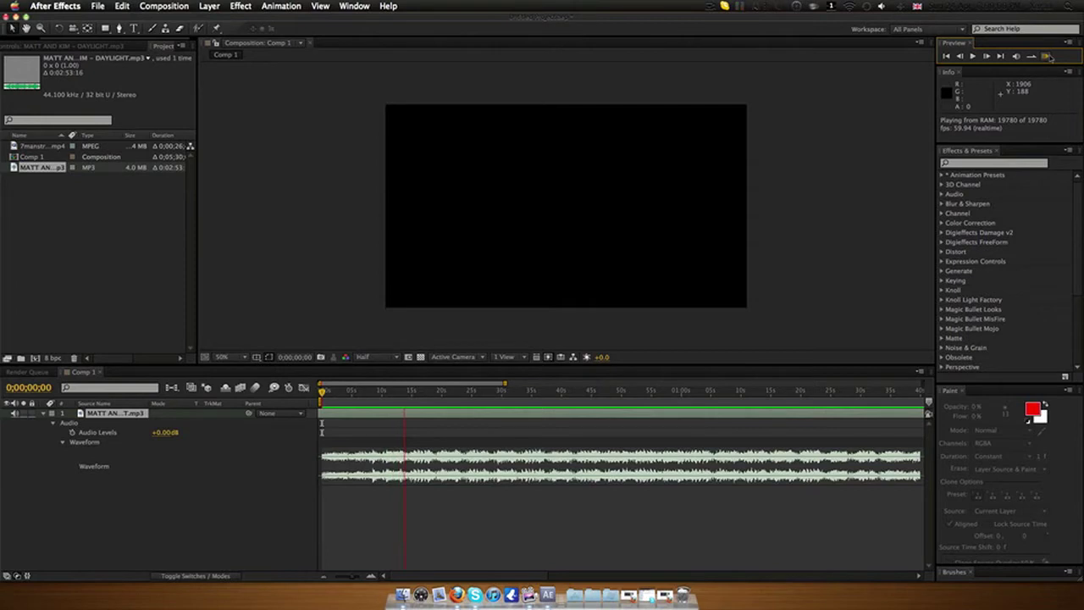
{"action": "key", "text": "KP_Multiply"}
{"action": "key", "text": "KP_Multiply"}
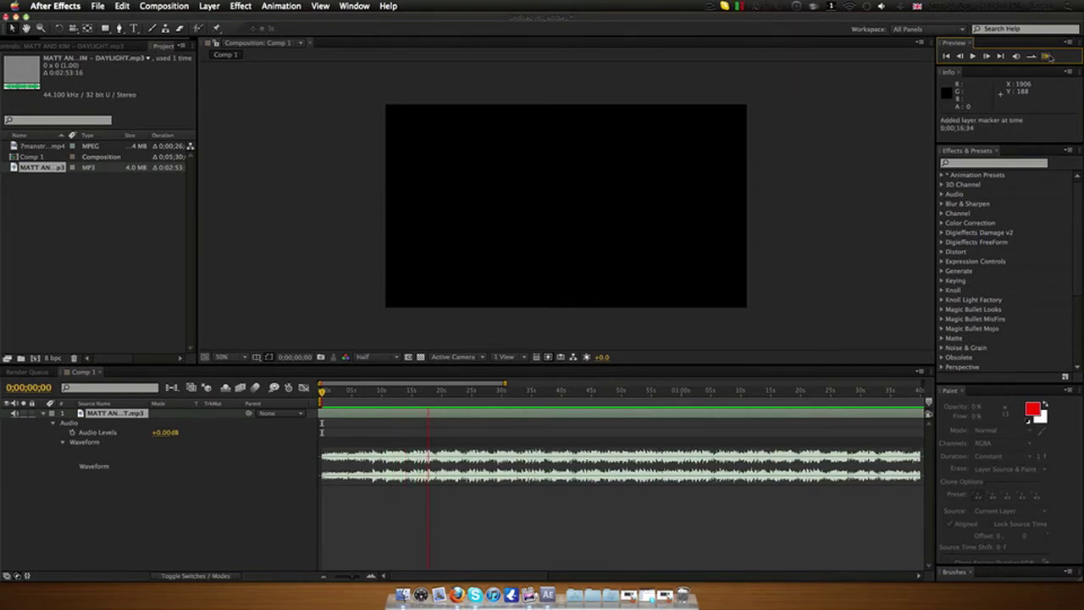
Stop playback and zoom the timeline to show roughly 10s–55s around the beat markers.
{"action": "left_click", "coordinate": [1048, 56]}
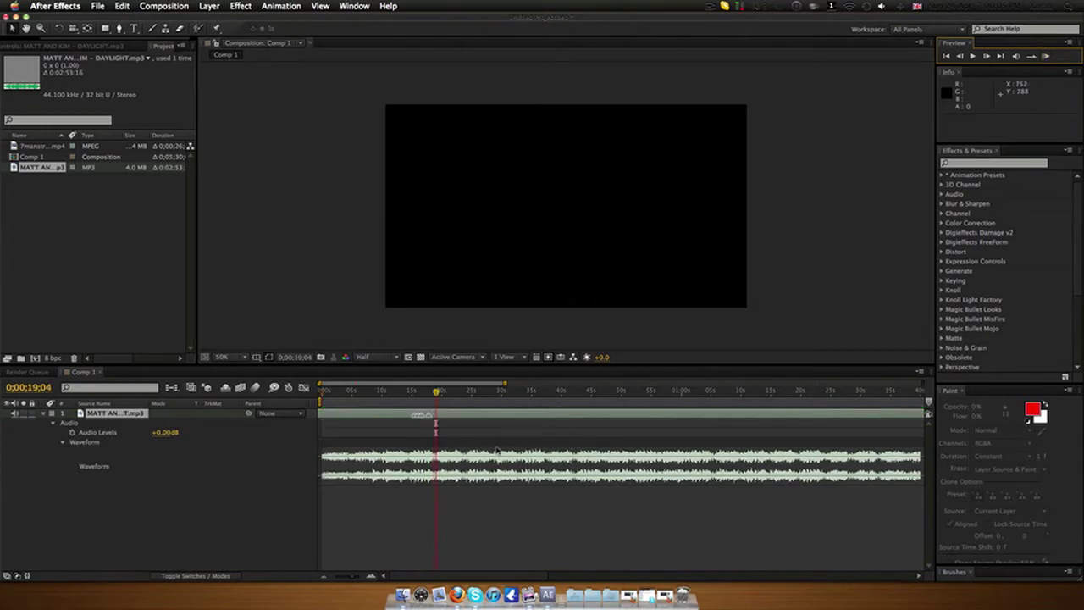
{"action": "left_click_drag", "start_coordinate": [353, 579], "coordinate": [361, 576]}
{"action": "left_click_drag", "start_coordinate": [388, 383], "coordinate": [372, 413]}
{"action": "left_click", "coordinate": [74, 147]}
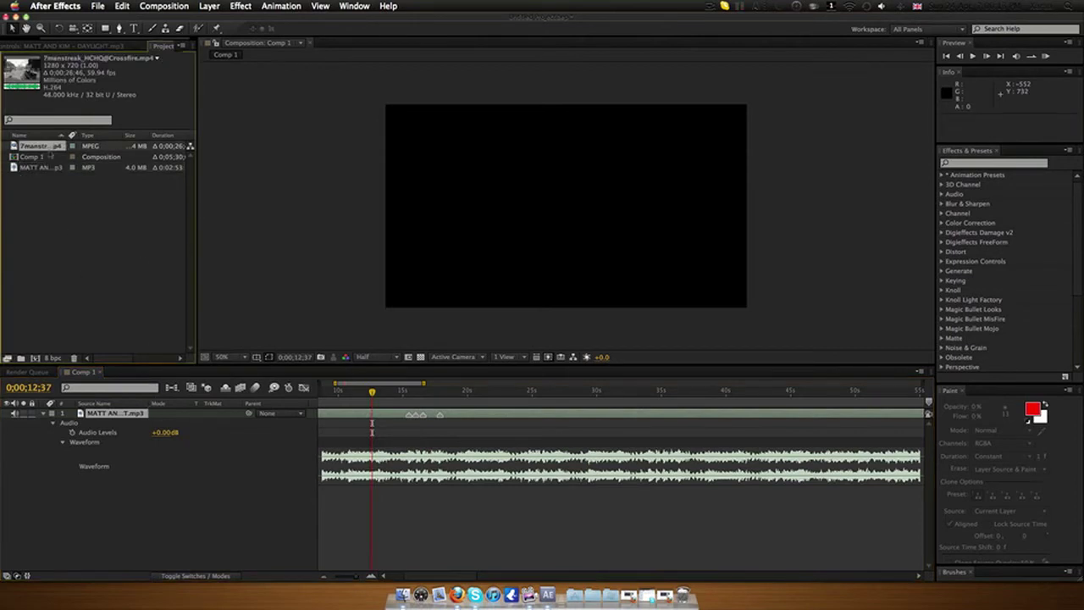
Put the 7manstreak clip above the song and slide it to run about 0;00;06;51–0;00;33;36.
{"action": "left_click_drag", "start_coordinate": [48, 149], "coordinate": [140, 413]}
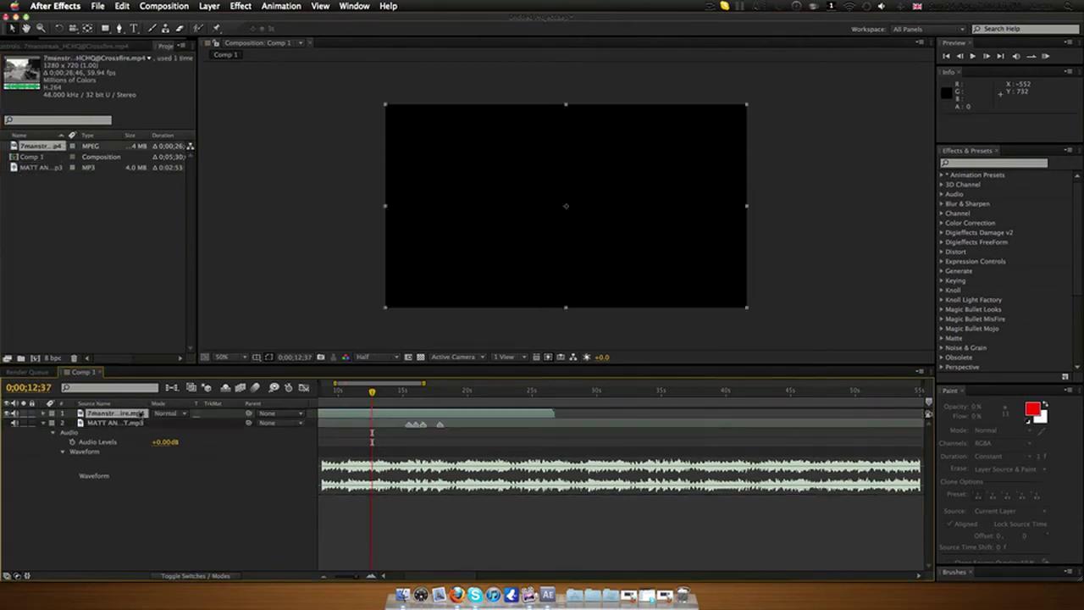
{"action": "left_click", "coordinate": [405, 393]}
{"action": "mouse_move", "coordinate": [386, 414]}
{"action": "left_mouse_down"}
{"action": "mouse_move", "coordinate": [418, 413]}
{"action": "mouse_move", "coordinate": [363, 413]}
{"action": "mouse_move", "coordinate": [375, 414]}
{"action": "left_mouse_up"}
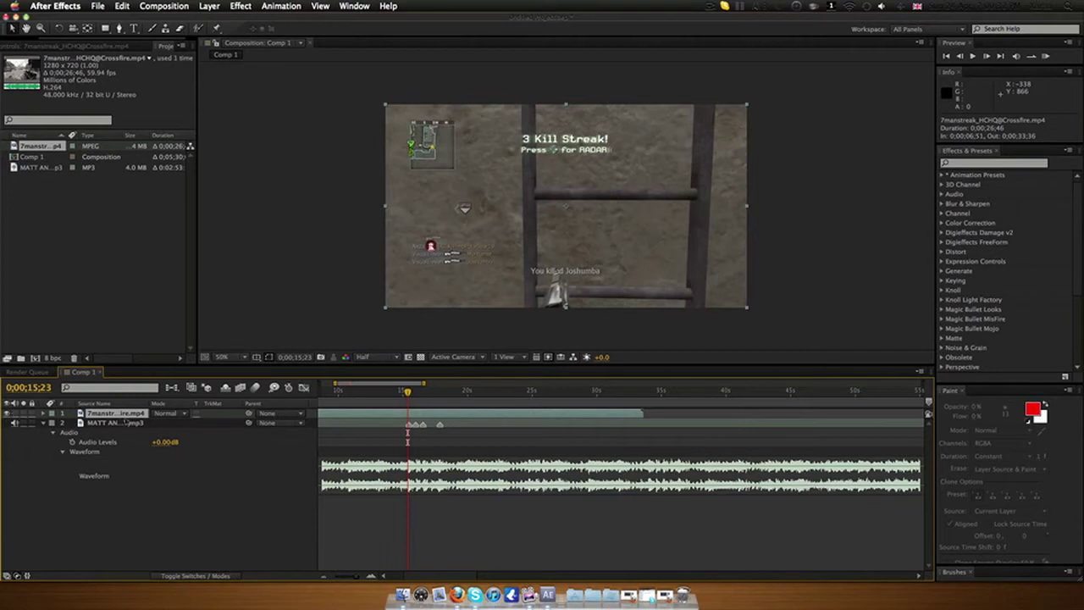
Apply CC Lens to the gameplay layer and set its Size to 500.
{"action": "left_click", "coordinate": [241, 6]}
{"action": "mouse_move", "coordinate": [276, 162]}
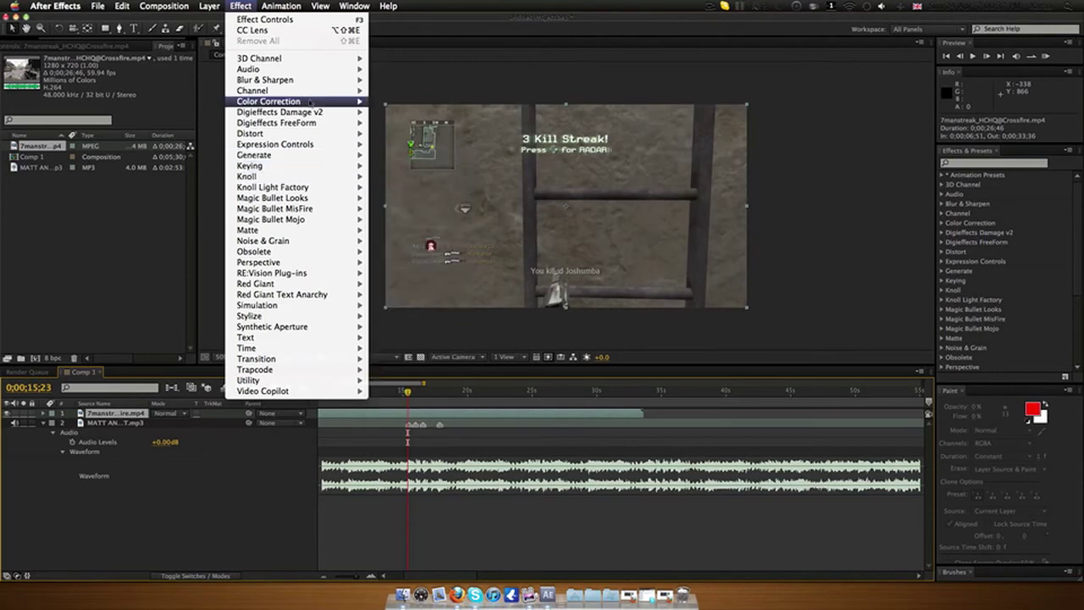
{"action": "mouse_move", "coordinate": [315, 134]}
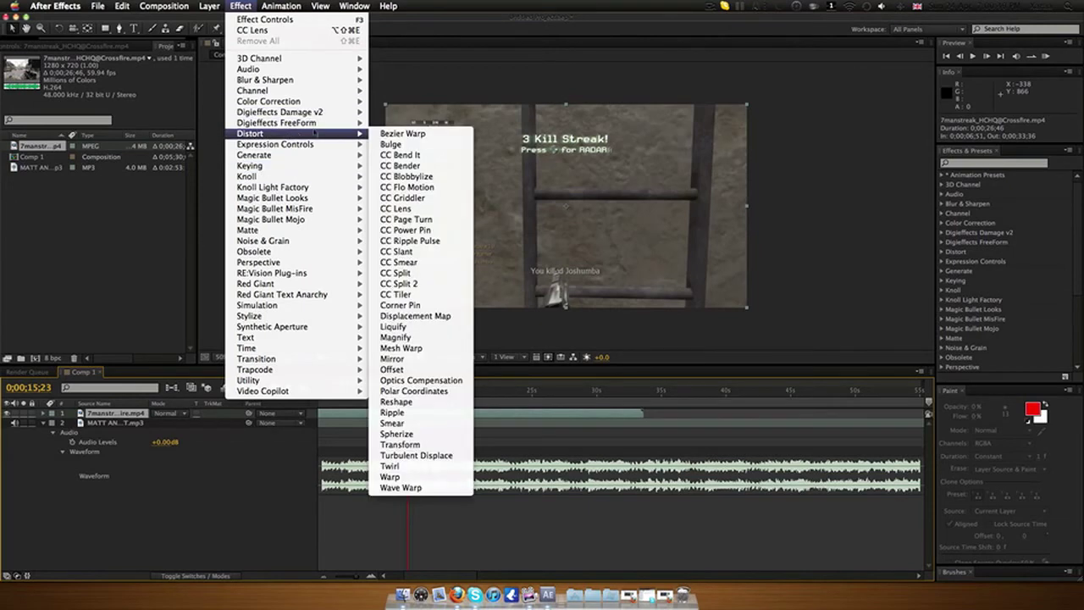
{"action": "left_click", "coordinate": [410, 209]}
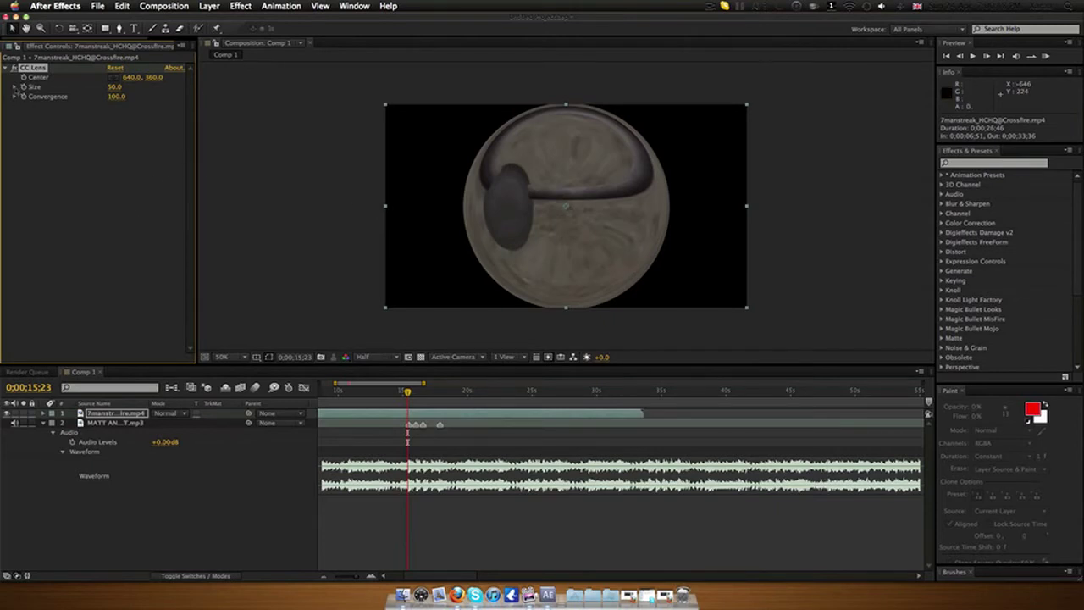
{"action": "left_click", "coordinate": [113, 86]}
{"action": "type", "text": "58"}
{"action": "key", "text": "Return"}
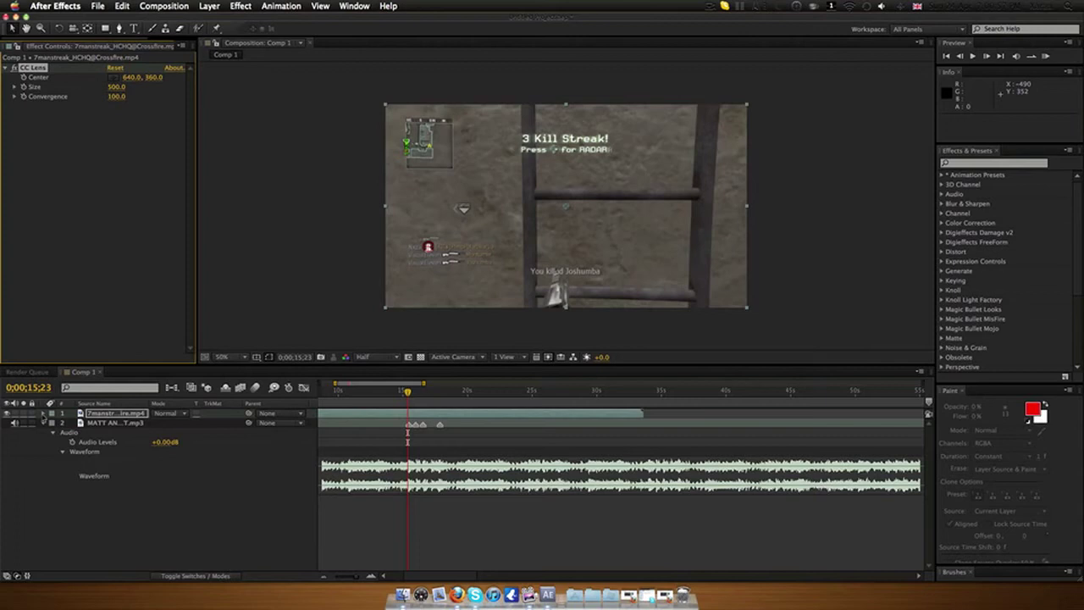
Reveal the CC Lens properties and set a Size keyframe of 500 at 15;20.
{"action": "left_click", "coordinate": [43, 413]}
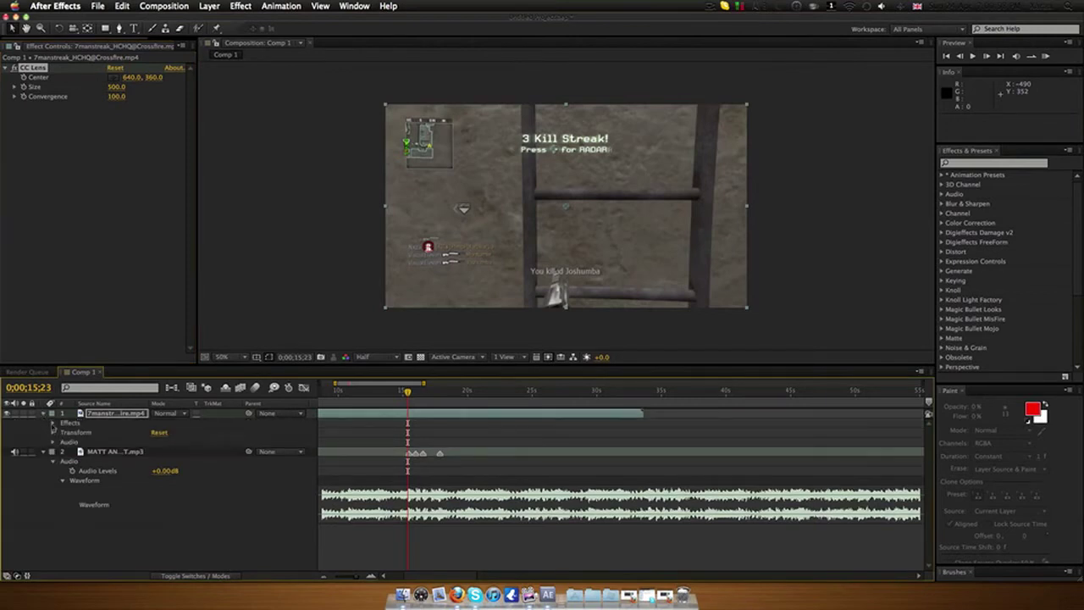
{"action": "left_click", "coordinate": [53, 423]}
{"action": "left_click", "coordinate": [62, 432]}
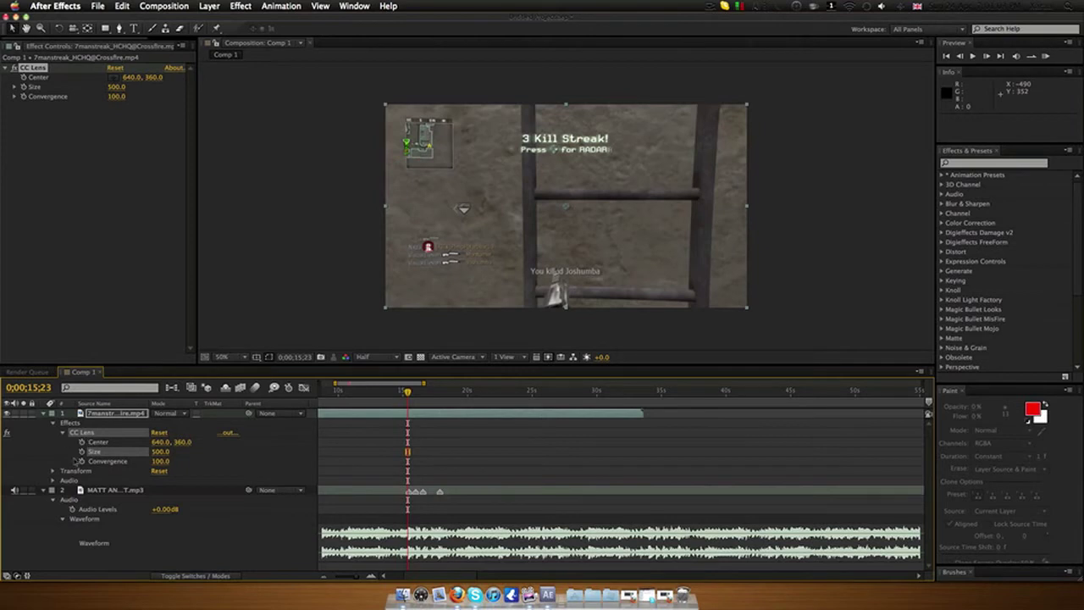
{"action": "left_click", "coordinate": [960, 57]}
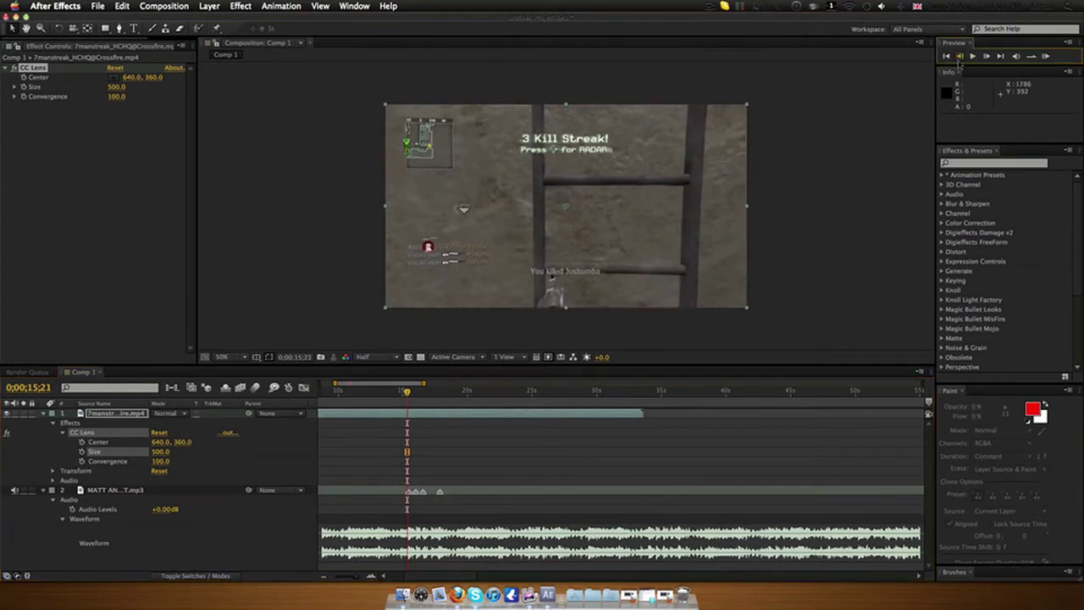
{"action": "left_click", "coordinate": [960, 57]}
{"action": "left_click", "coordinate": [959, 56]}
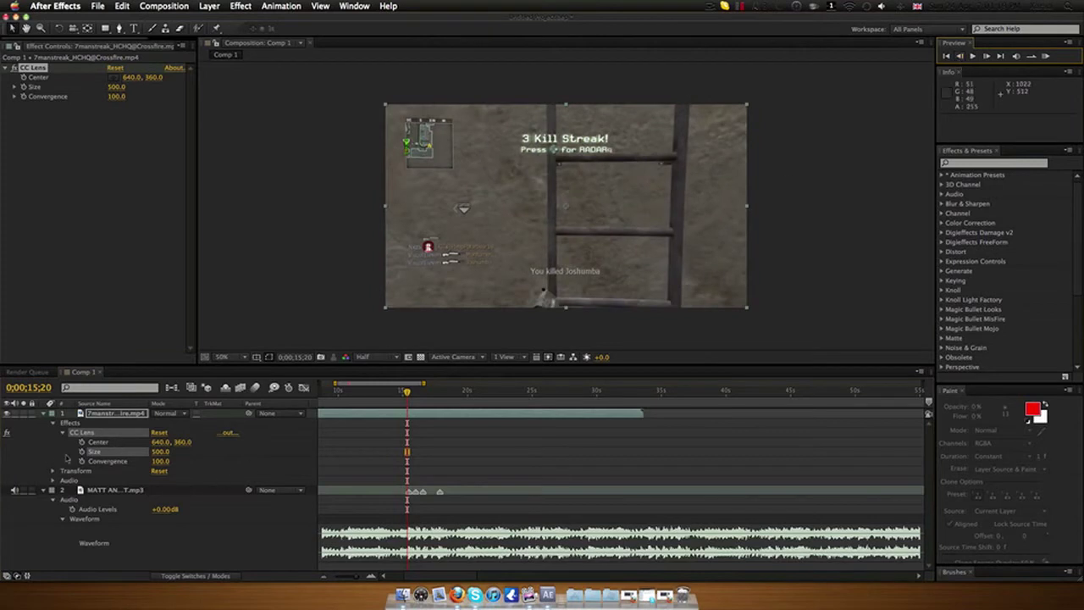
{"action": "left_click", "coordinate": [82, 451]}
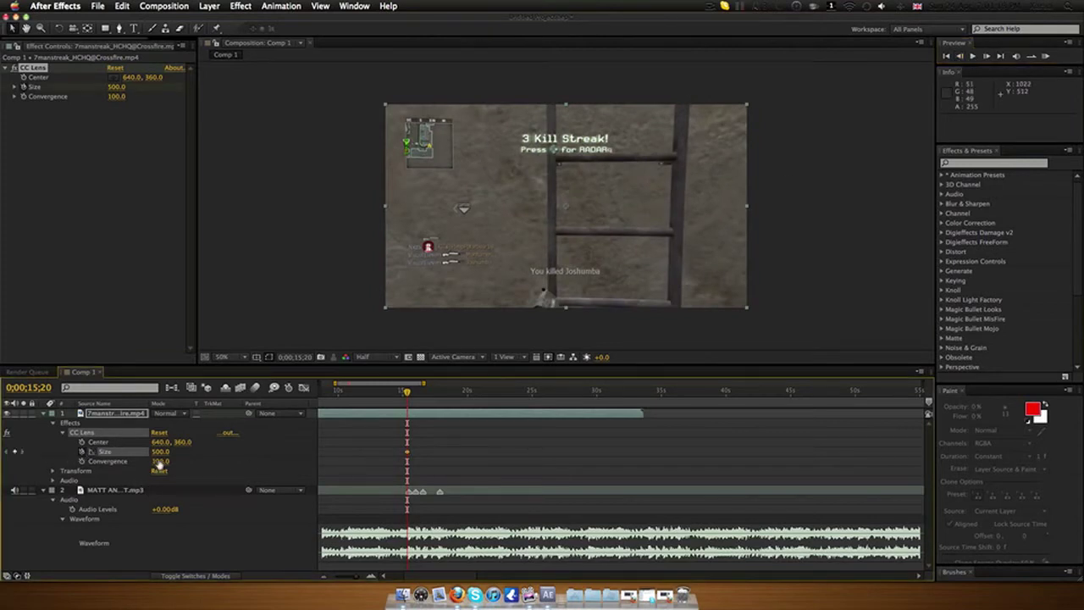
Keyframe Size to 150 at 15;21 and back to 500 at 15;44.
{"action": "left_click", "coordinate": [986, 57]}
{"action": "left_click", "coordinate": [160, 453]}
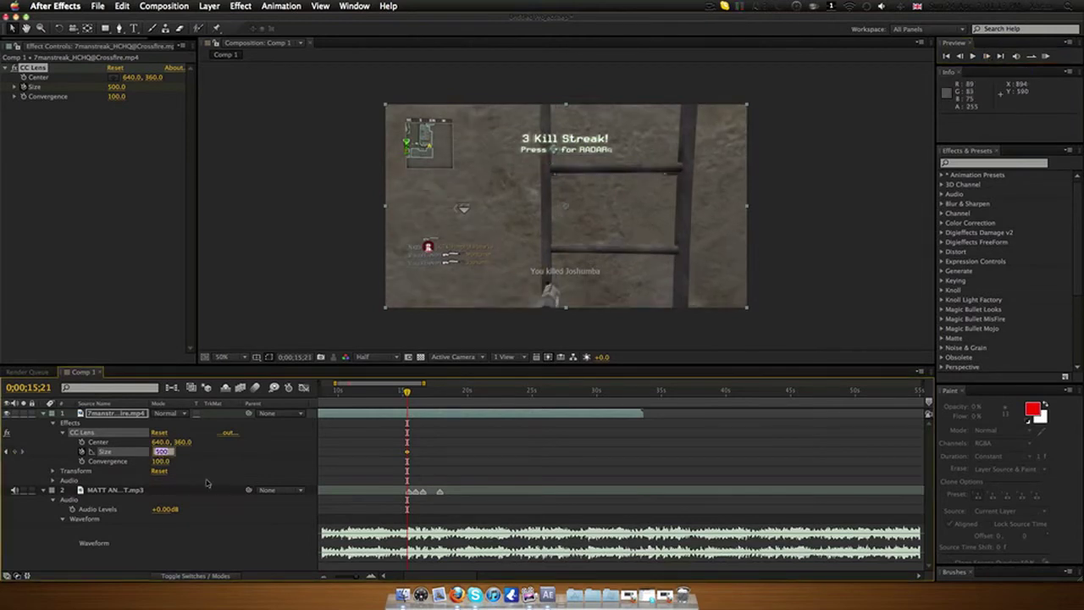
{"action": "type", "text": "5"}
{"action": "key", "text": "Return"}
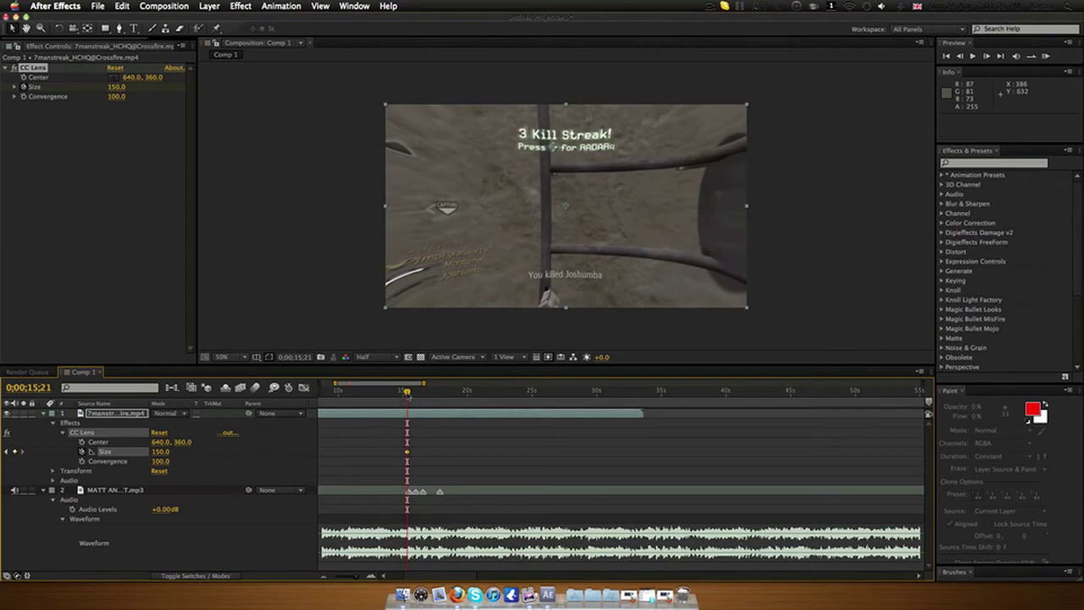
{"action": "left_click_drag", "start_coordinate": [407, 392], "coordinate": [413, 392]}
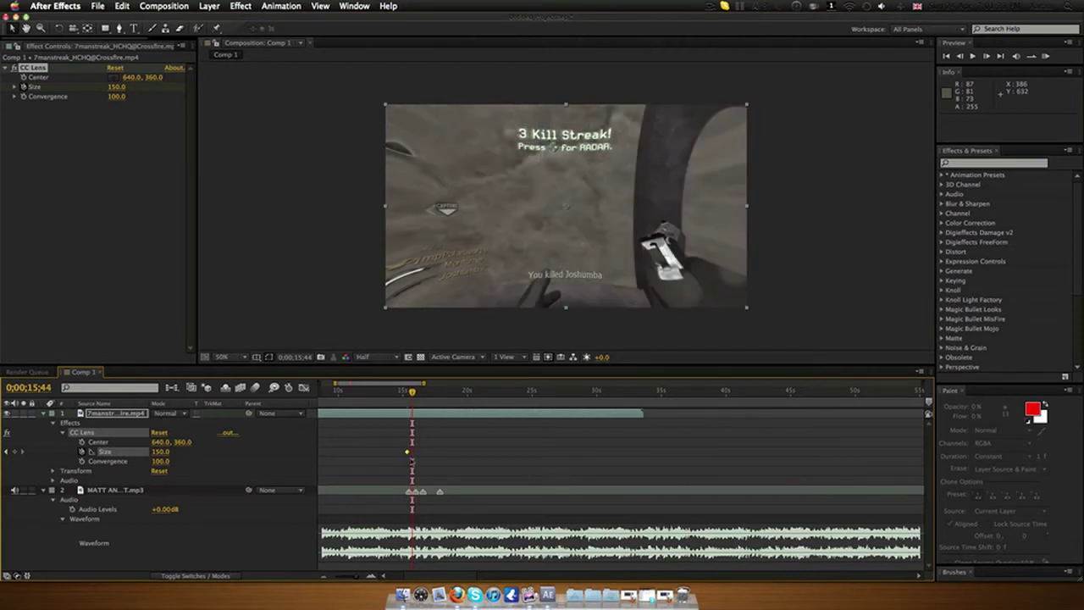
{"action": "left_click", "coordinate": [162, 452]}
{"action": "type", "text": "500"}
{"action": "key", "text": "Return"}
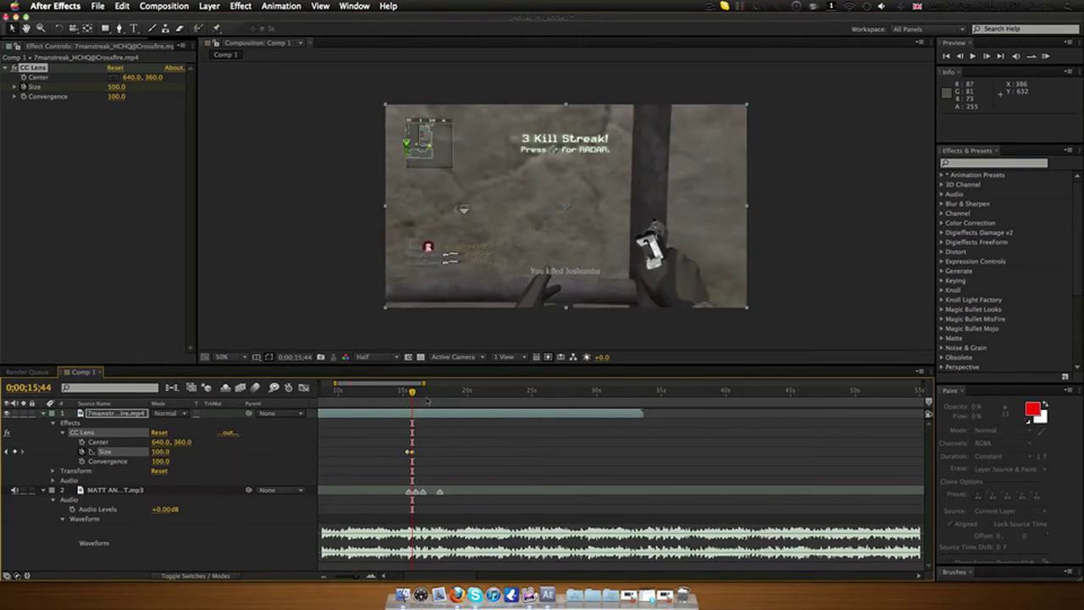
Play back the first lens pop to check it.
{"action": "left_click", "coordinate": [409, 391]}
{"action": "key", "text": "space"}
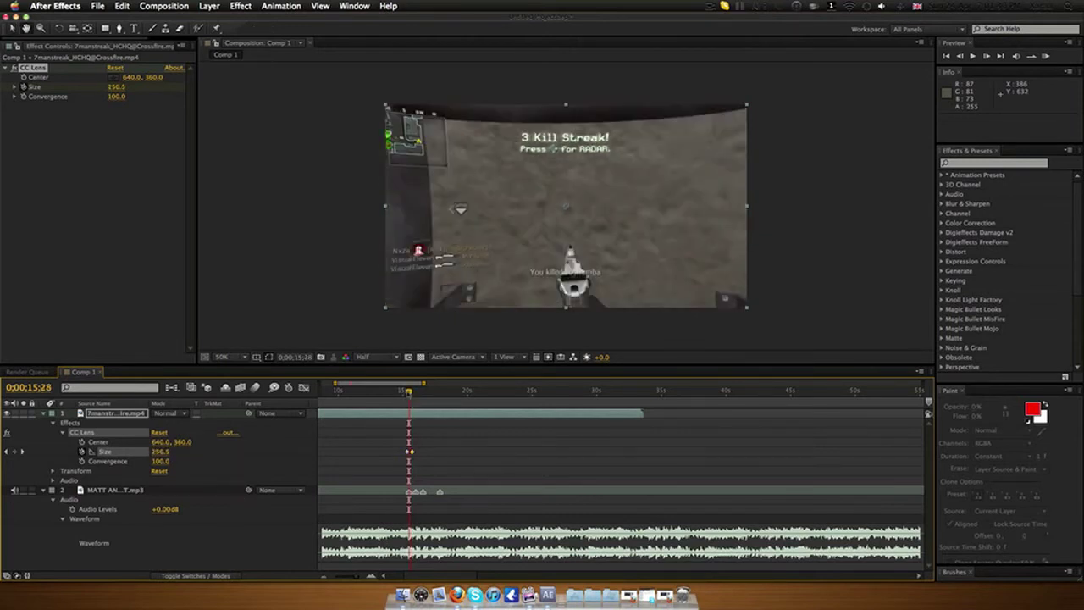
{"action": "left_click_drag", "start_coordinate": [412, 392], "coordinate": [405, 393]}
{"action": "key", "text": "space"}
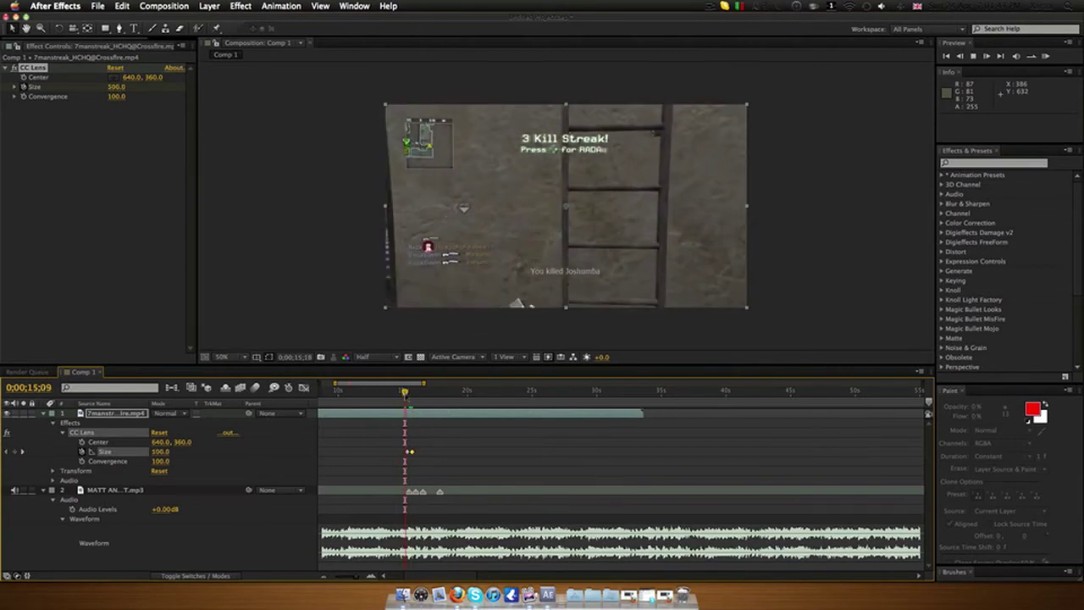
Keyframe CC Lens Size to 150 at 15;53 on the second beat.
{"action": "left_click", "coordinate": [406, 392]}
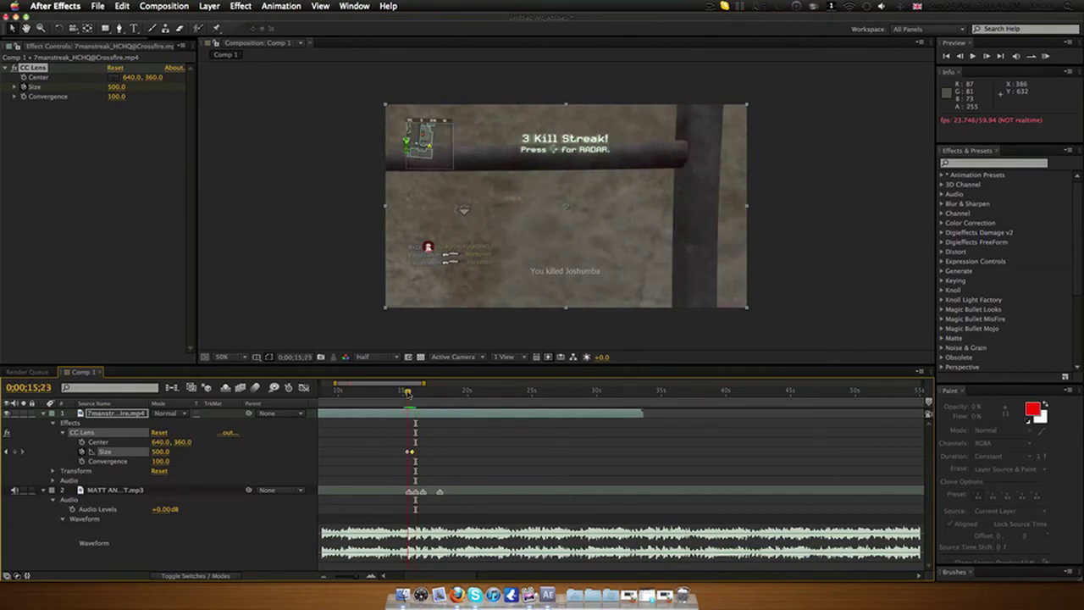
{"action": "left_click_drag", "start_coordinate": [406, 392], "coordinate": [414, 393]}
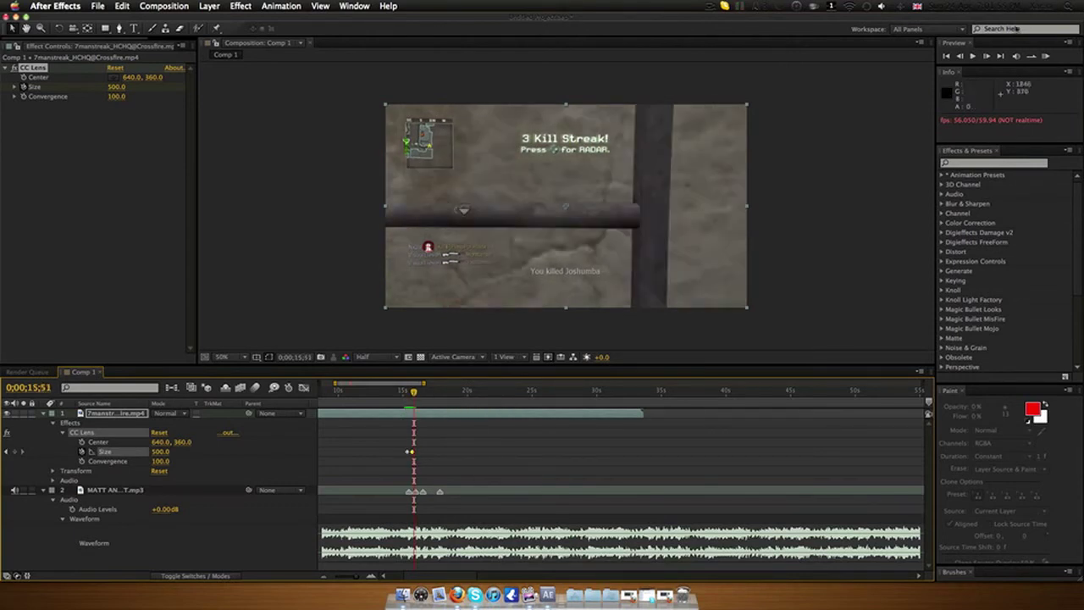
{"action": "left_click", "coordinate": [988, 56]}
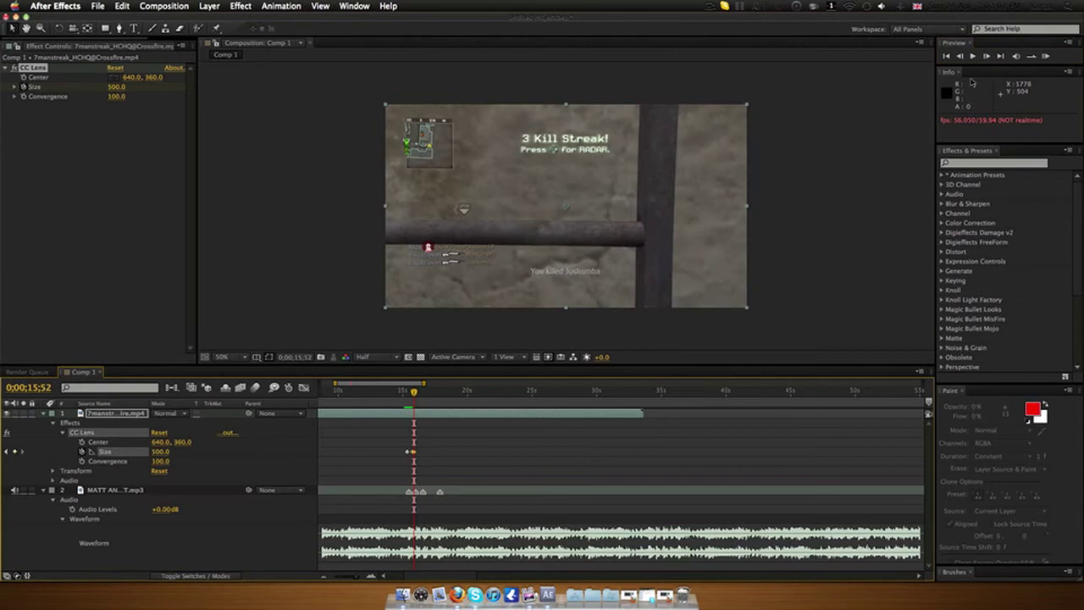
{"action": "left_click", "coordinate": [987, 55]}
{"action": "left_click", "coordinate": [163, 452]}
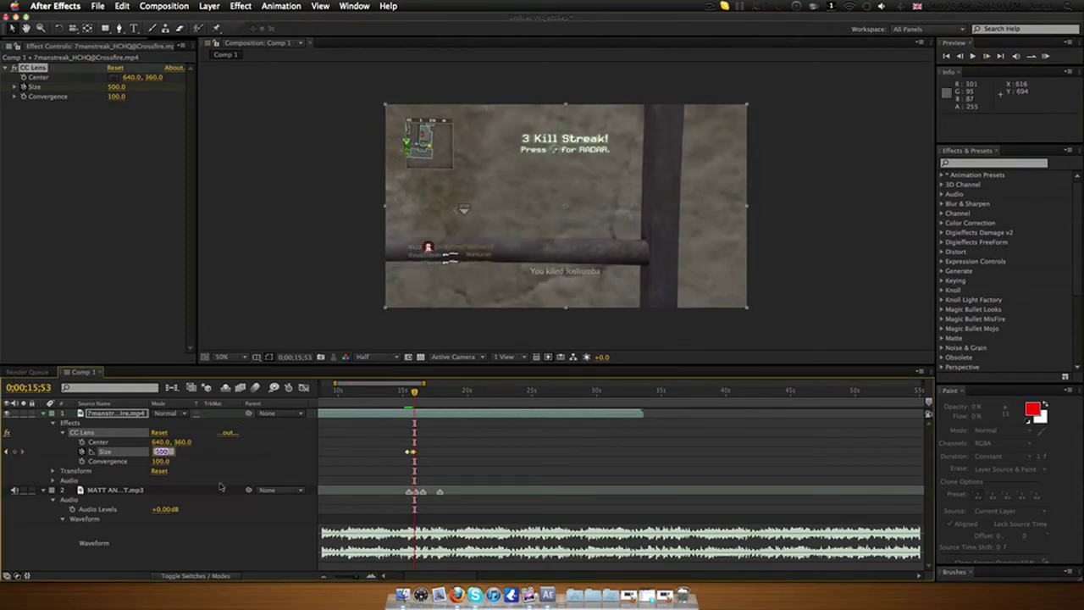
{"action": "type", "text": "6"}
{"action": "key", "text": "Return"}
Keyframe Size back to 500 at 16;12.
{"action": "left_click", "coordinate": [418, 390]}
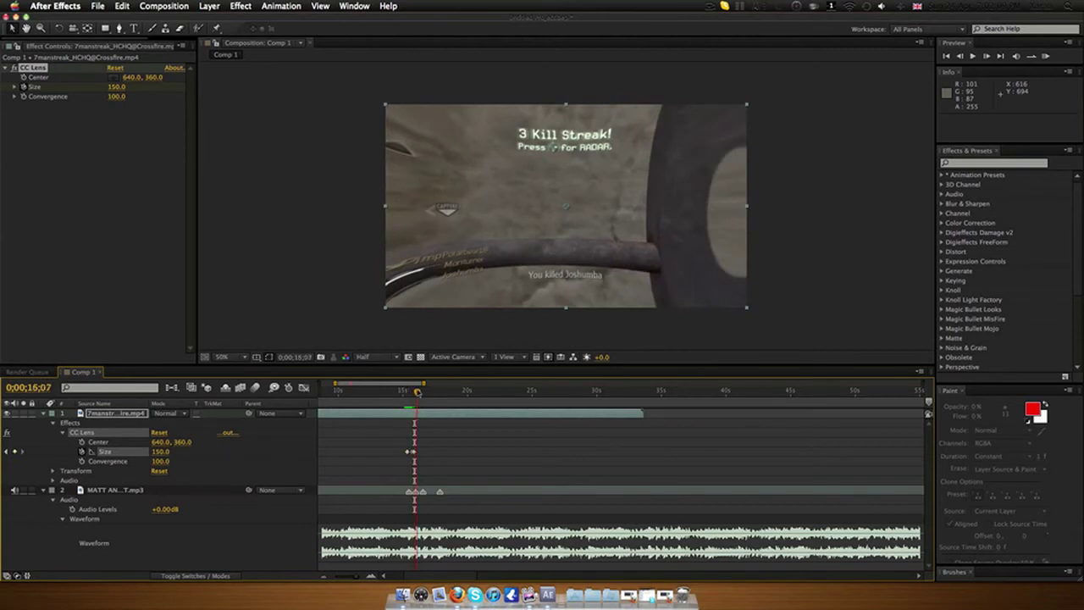
{"action": "left_click_drag", "start_coordinate": [416, 390], "coordinate": [418, 391]}
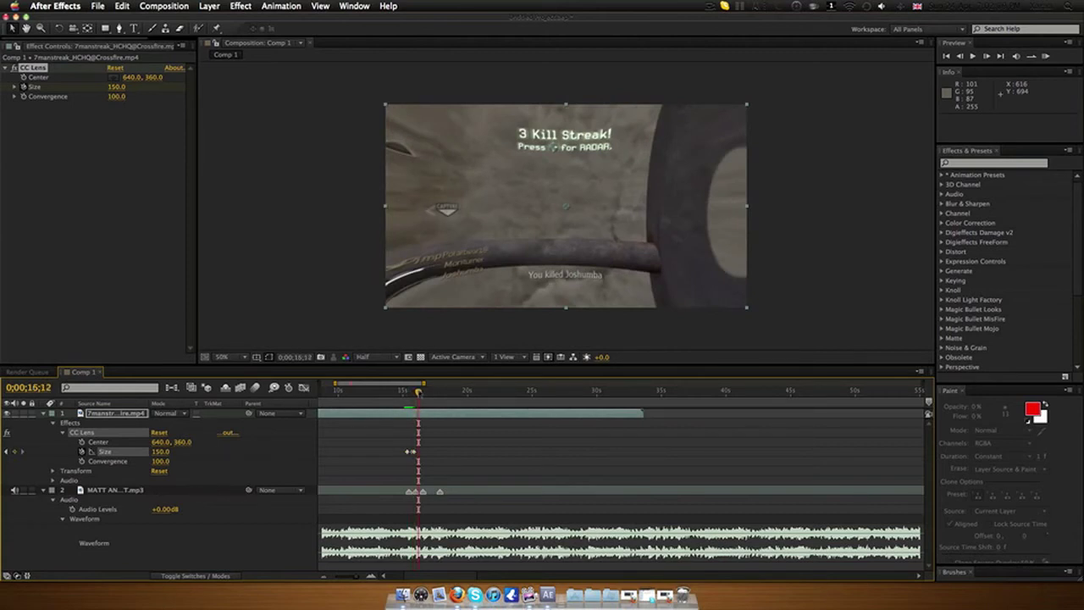
{"action": "left_click", "coordinate": [157, 451]}
{"action": "type", "text": "50"}
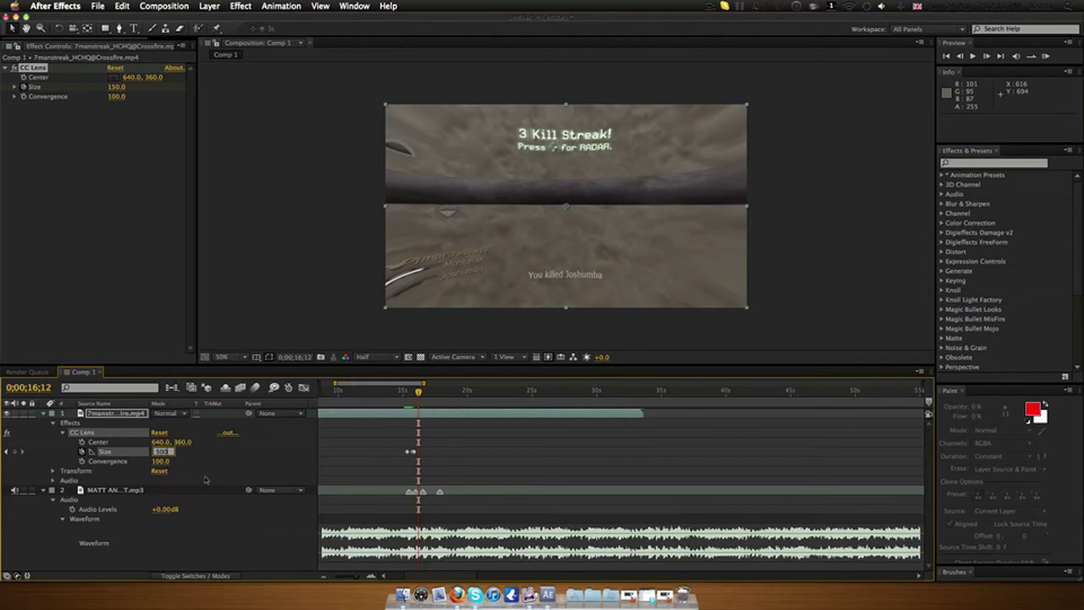
{"action": "type", "text": "0"}
{"action": "key", "text": "Return"}
{"action": "left_click_drag", "start_coordinate": [419, 393], "coordinate": [423, 393]}
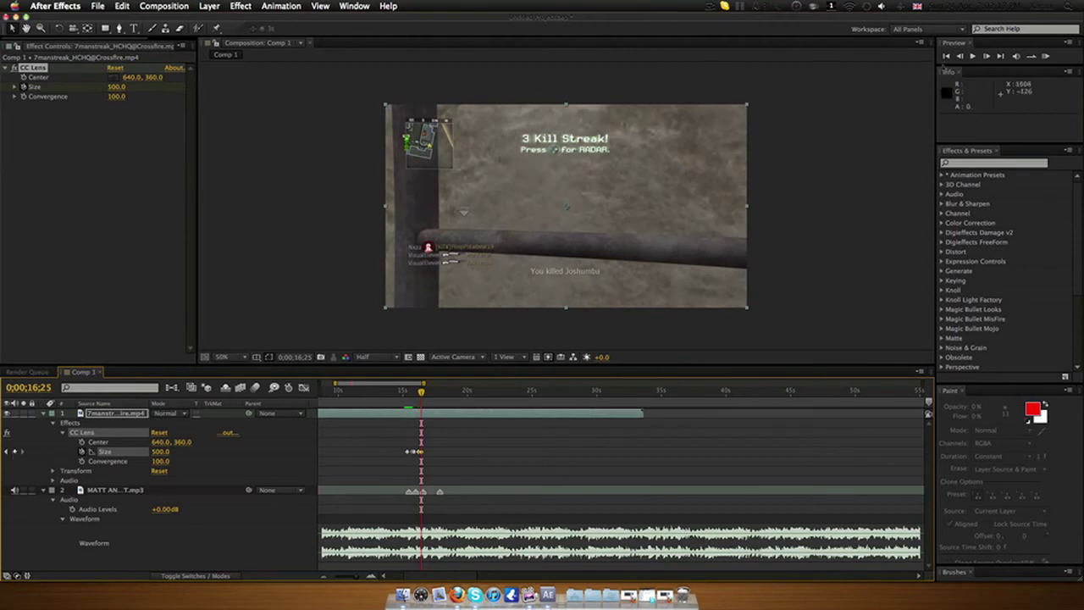
Keyframe the third pop: Size 150 at 16;26, back to 500 at 16;44.
{"action": "key", "text": "Page_Down"}
{"action": "left_click", "coordinate": [161, 452]}
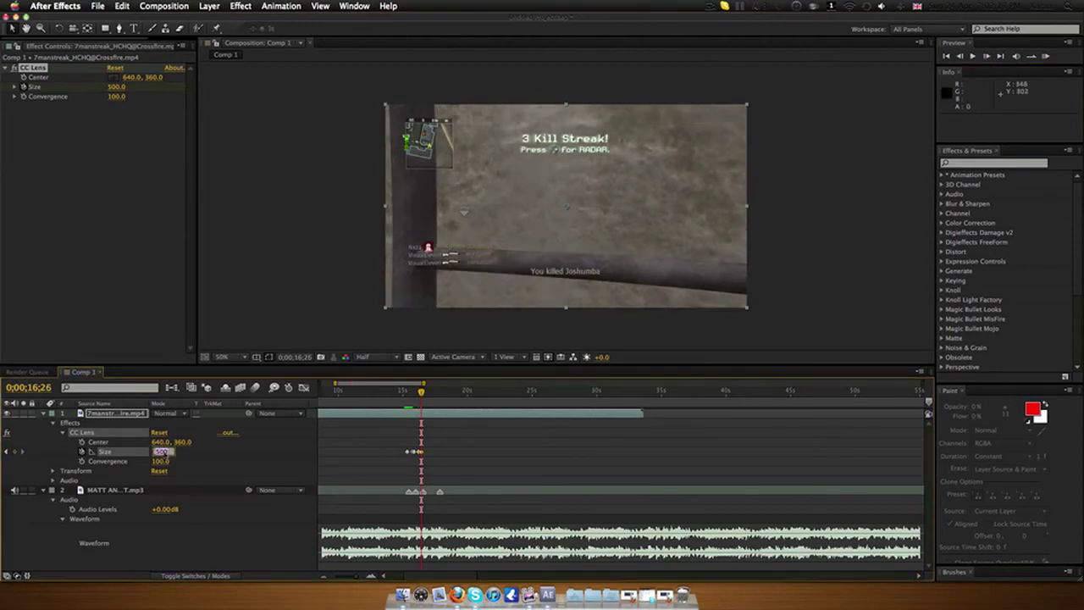
{"action": "type", "text": "150"}
{"action": "key", "text": "Return"}
{"action": "left_click_drag", "start_coordinate": [422, 392], "coordinate": [425, 393]}
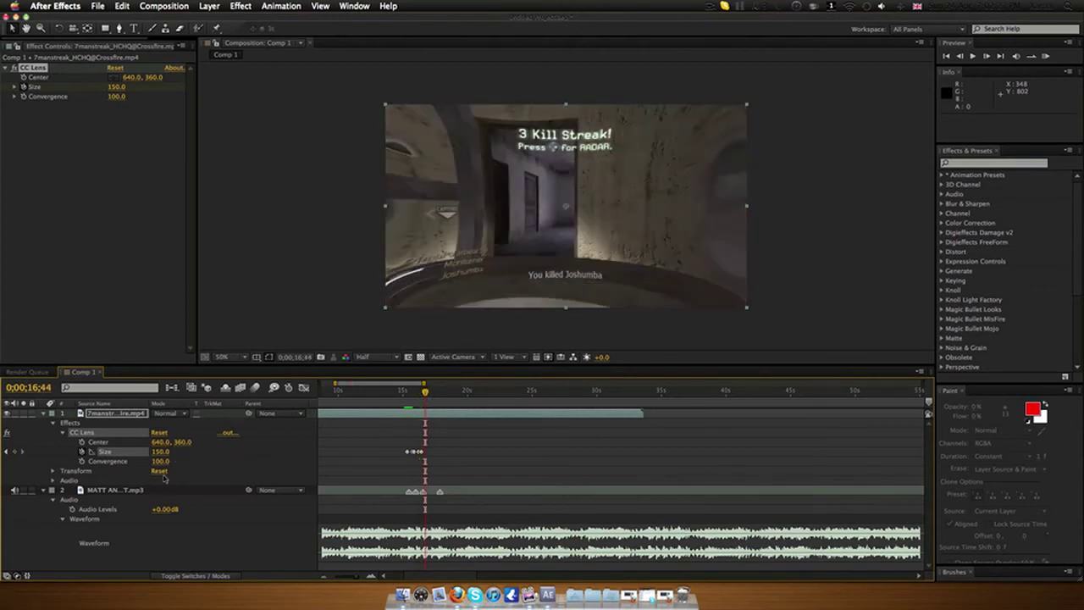
{"action": "left_click", "coordinate": [160, 452]}
{"action": "type", "text": "500"}
{"action": "key", "text": "Return"}
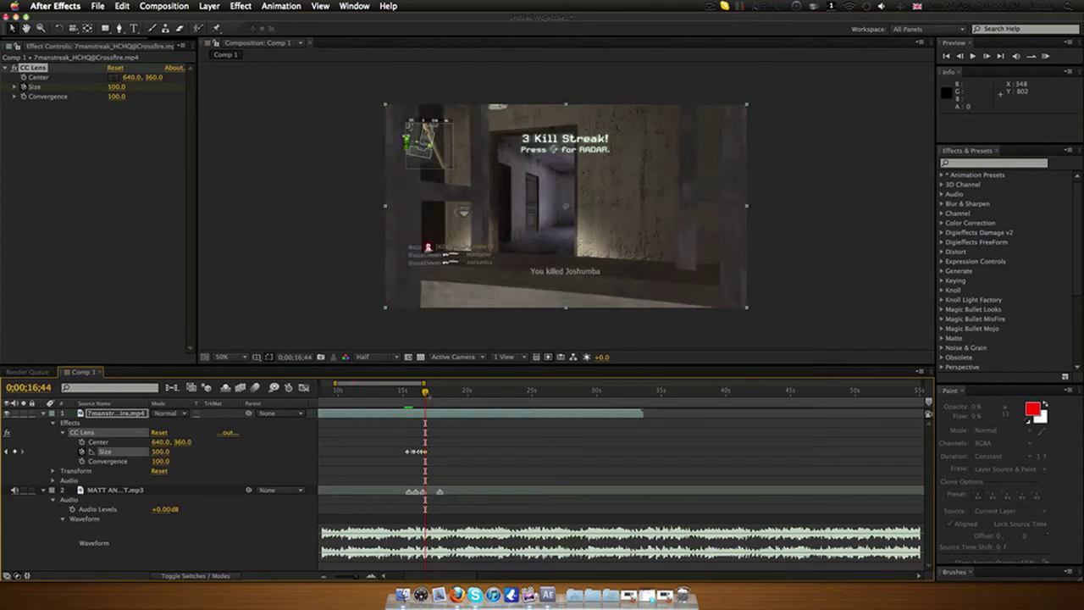
Keyframe the fourth pop: Size 150 at 17;48, back to 500 at 18;02.
{"action": "left_click_drag", "start_coordinate": [426, 392], "coordinate": [439, 393]}
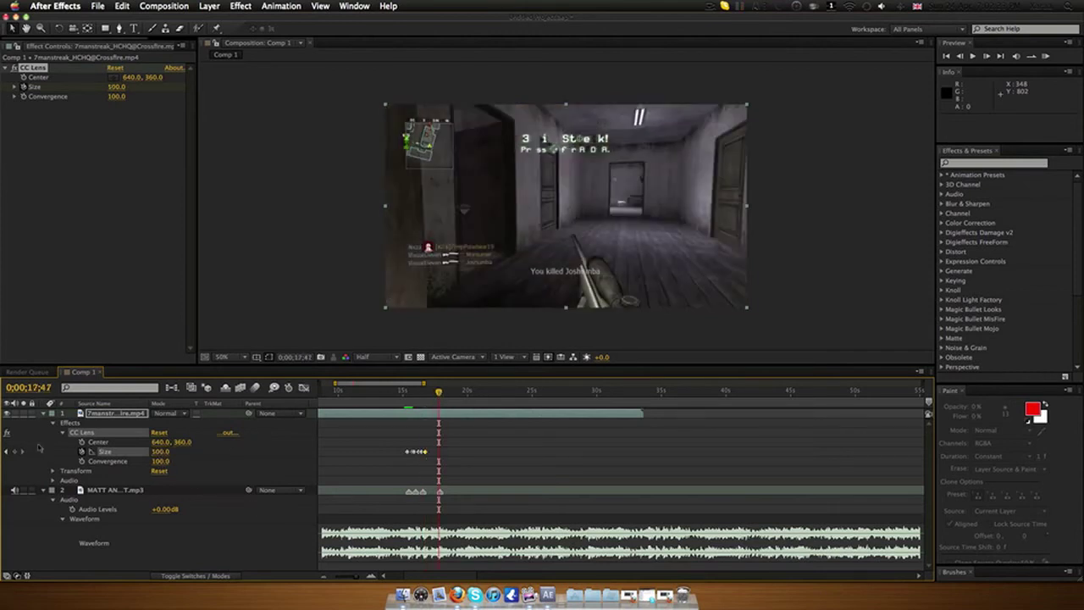
{"action": "left_click", "coordinate": [986, 56]}
{"action": "left_click", "coordinate": [161, 451]}
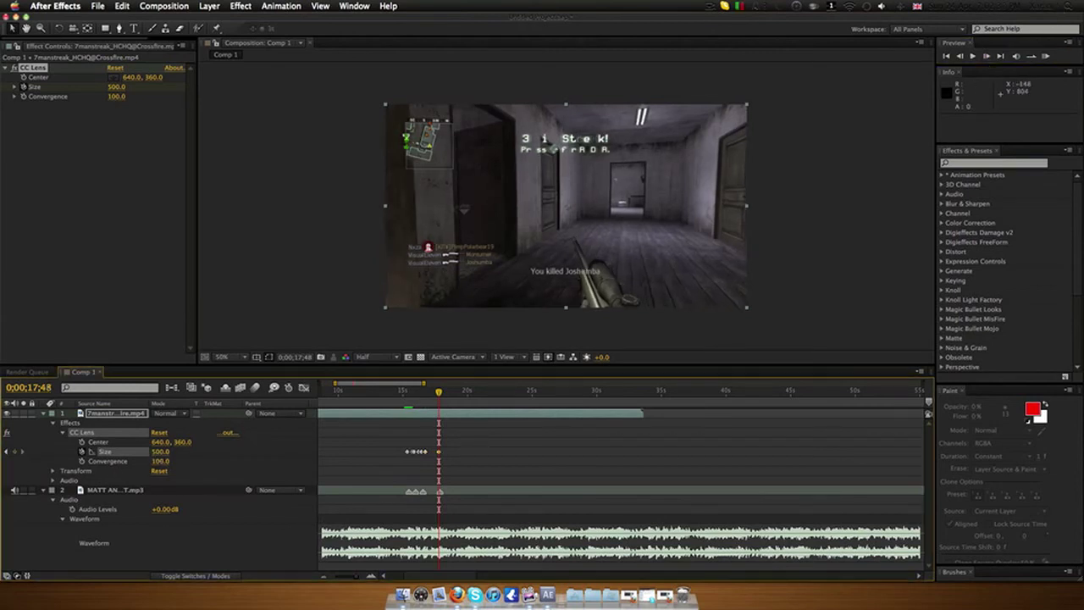
{"action": "type", "text": "50"}
{"action": "key", "text": "Return"}
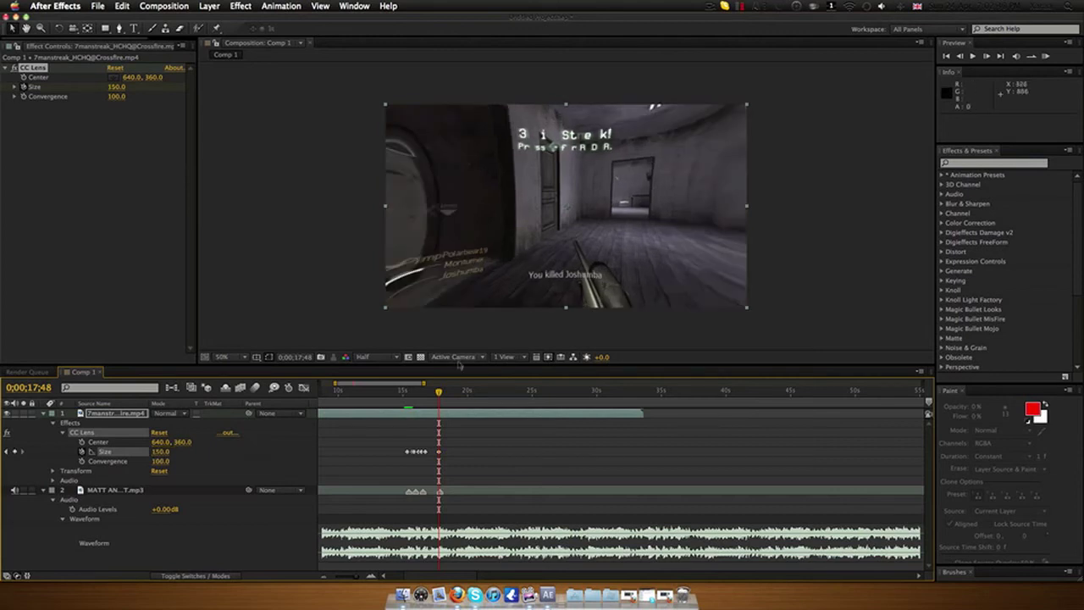
{"action": "left_click", "coordinate": [440, 393]}
{"action": "left_click_drag", "start_coordinate": [441, 393], "coordinate": [442, 393]}
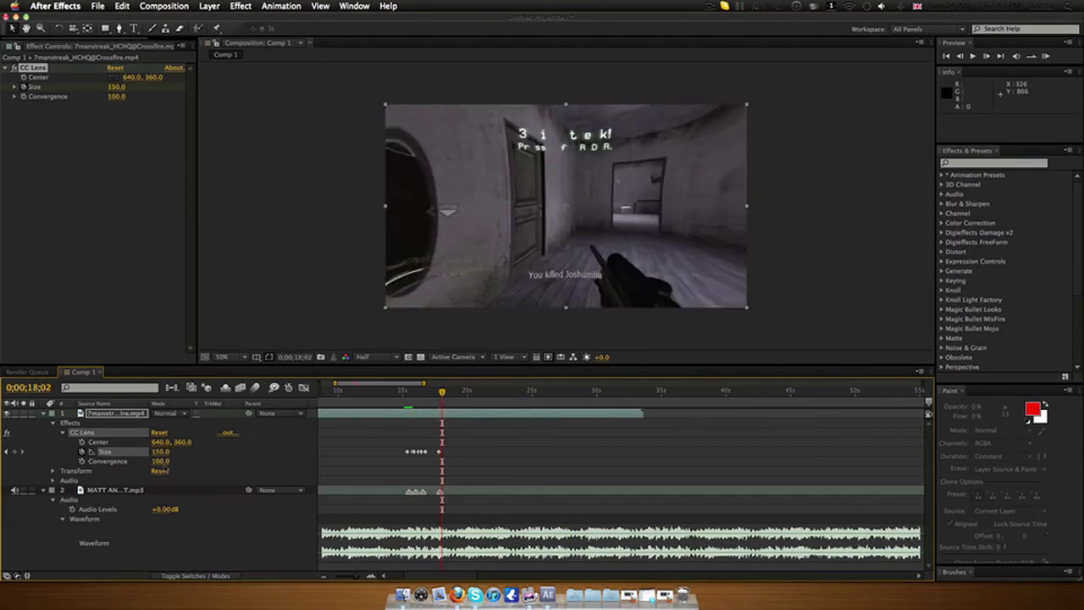
{"action": "left_click", "coordinate": [161, 451]}
{"action": "type", "text": "2"}
{"action": "key", "text": "Return"}
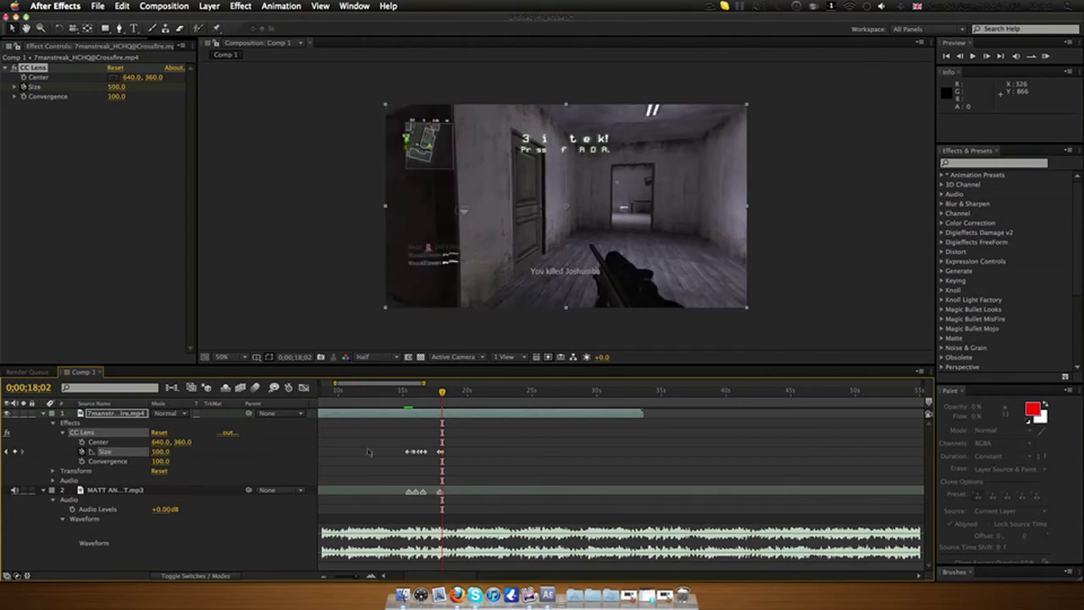
Set the work area to 14;41–18;49 and RAM Preview the lens pops with the music.
{"action": "scroll", "coordinate": [621, 470], "scroll_direction": "left", "scroll_amount": 5}
{"action": "left_click_drag", "start_coordinate": [322, 398], "coordinate": [511, 399]}
{"action": "scroll", "coordinate": [475, 472], "scroll_direction": "right", "scroll_amount": 20}
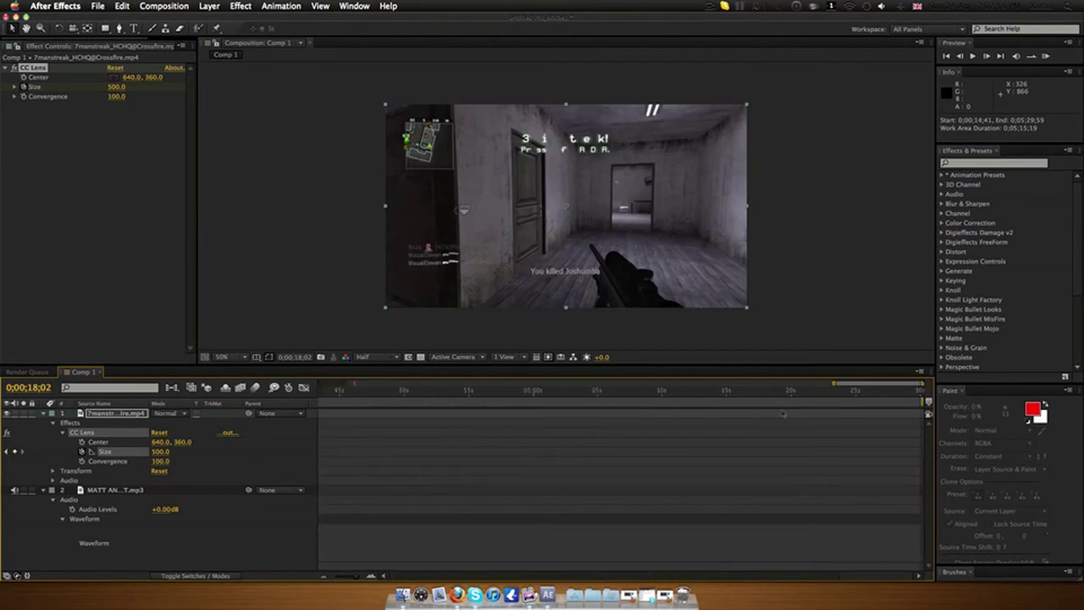
{"action": "mouse_move", "coordinate": [921, 399]}
{"action": "left_mouse_down"}
{"action": "mouse_move", "coordinate": [321, 399]}
{"action": "mouse_move", "coordinate": [564, 400]}
{"action": "mouse_move", "coordinate": [566, 436]}
{"action": "left_mouse_up"}
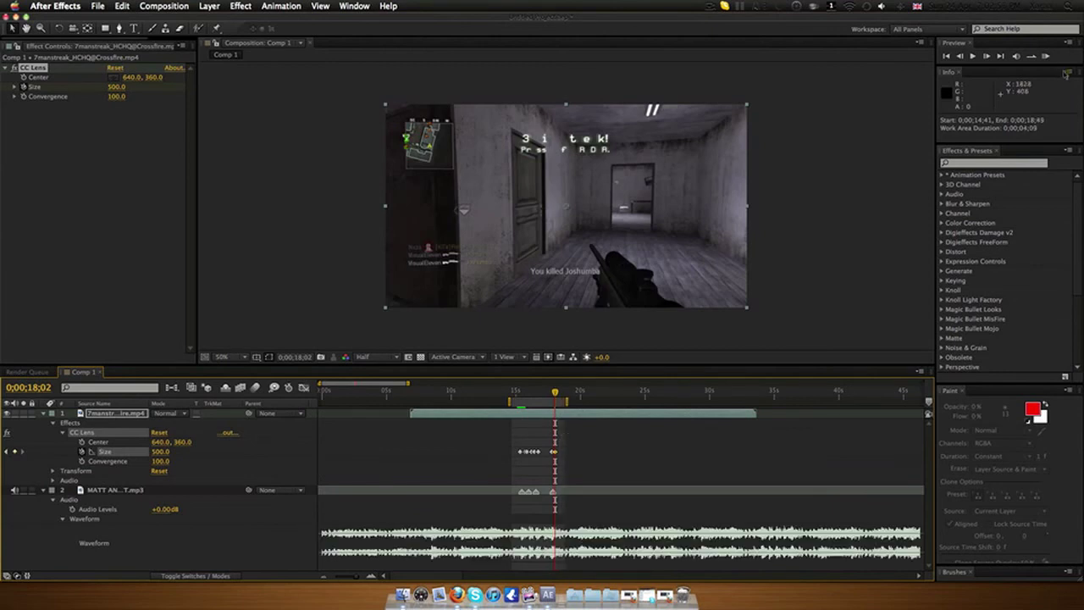
{"action": "left_click", "coordinate": [1048, 56]}
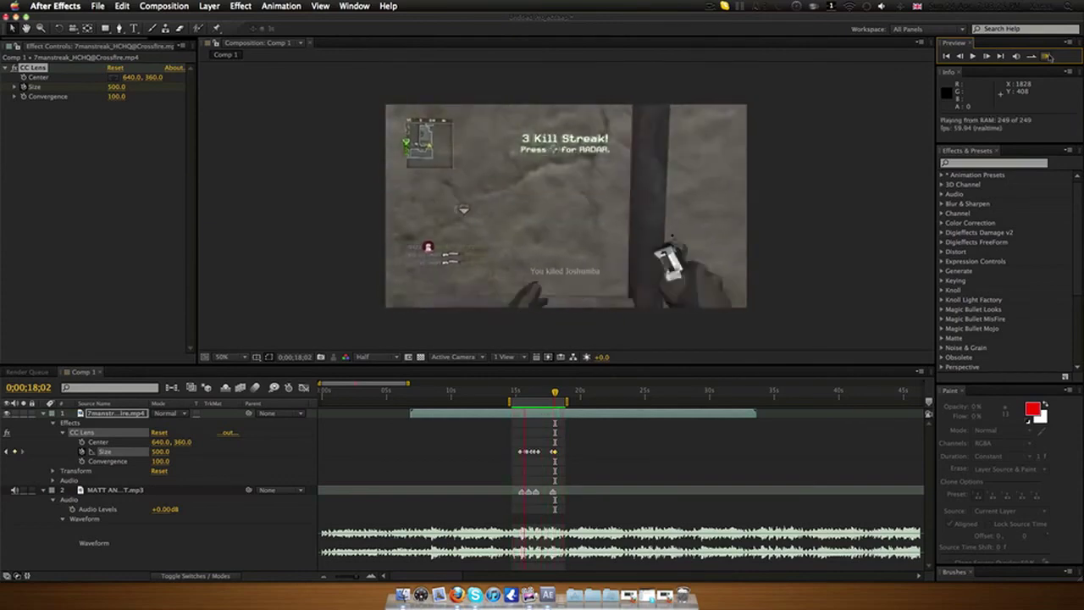
Stop the RAM preview so Comp 1 rests at 0;00;18;02.
{"action": "key", "text": "space"}
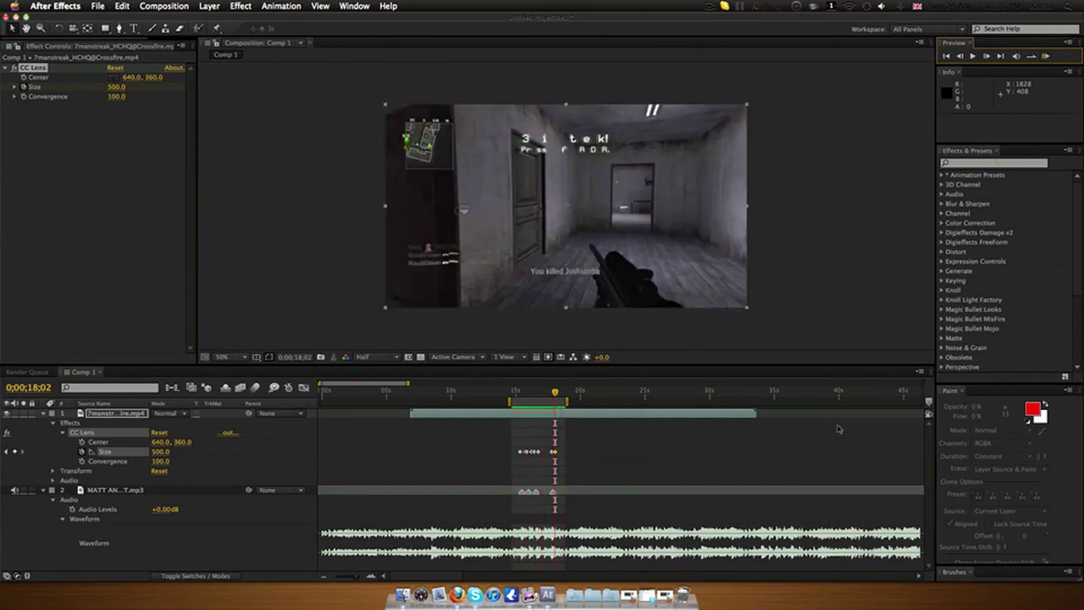